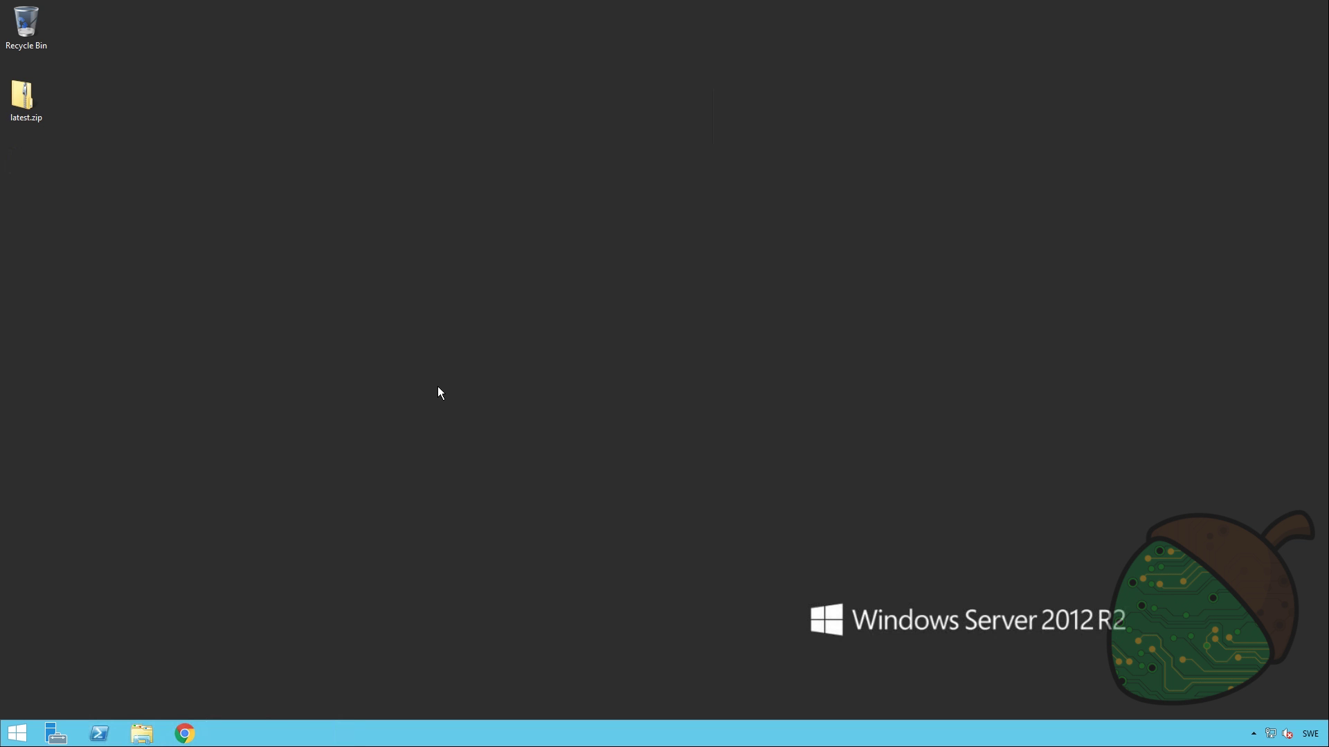
- Extract latest.zip into the latest folder on the desktop, showing the extracted files when complete
{"action": "right_click", "coordinate": [48, 122]}
{"action": "left_click", "coordinate": [66, 135]}
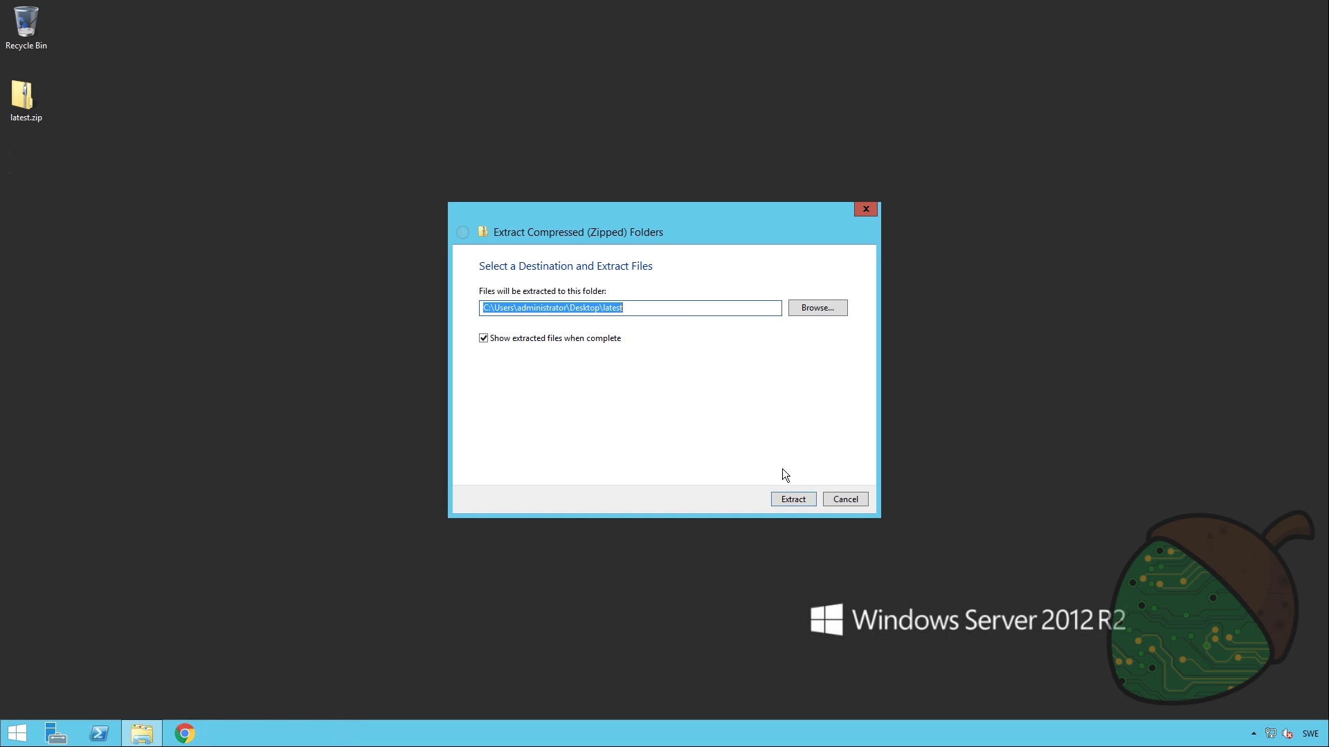
{"action": "left_click", "coordinate": [793, 499]}
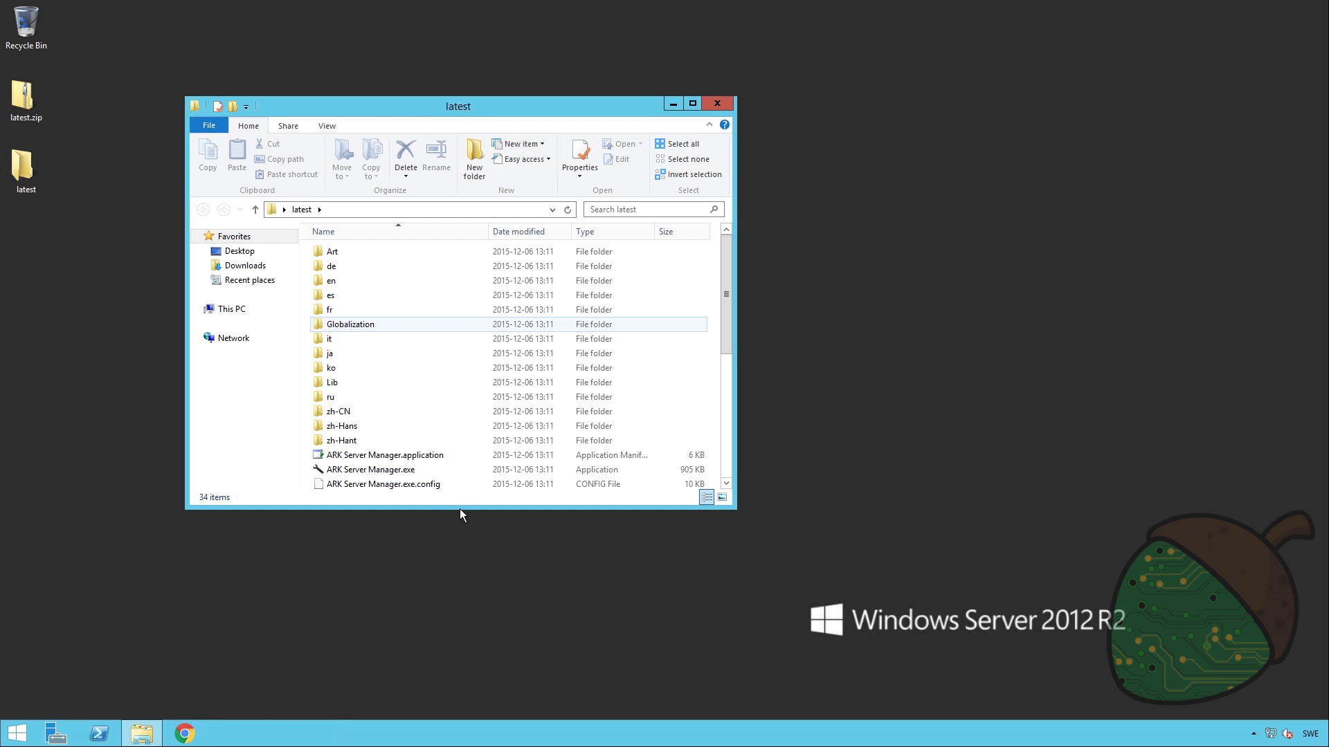
- Run ARK Server Manager.exe from the extracted folder and acknowledge the data directory notice
{"action": "double_click", "coordinate": [417, 474]}
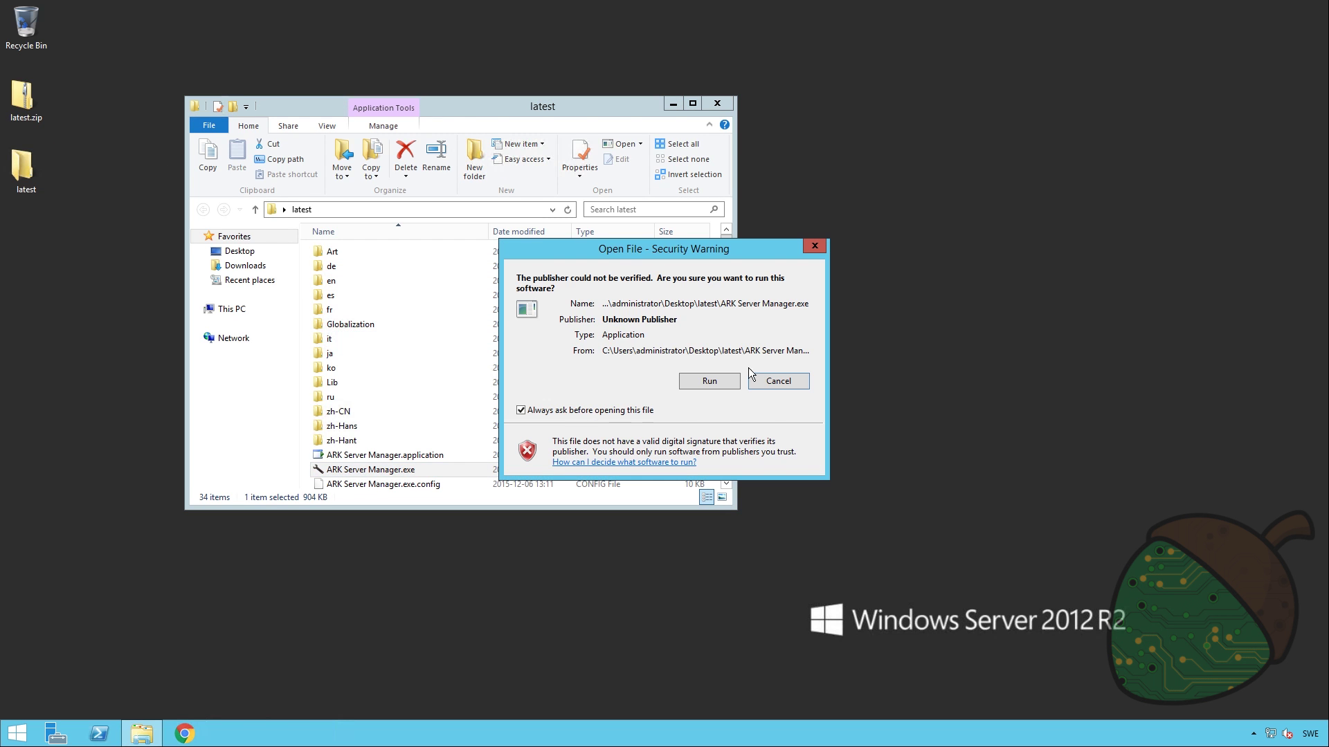
{"action": "left_click", "coordinate": [719, 380]}
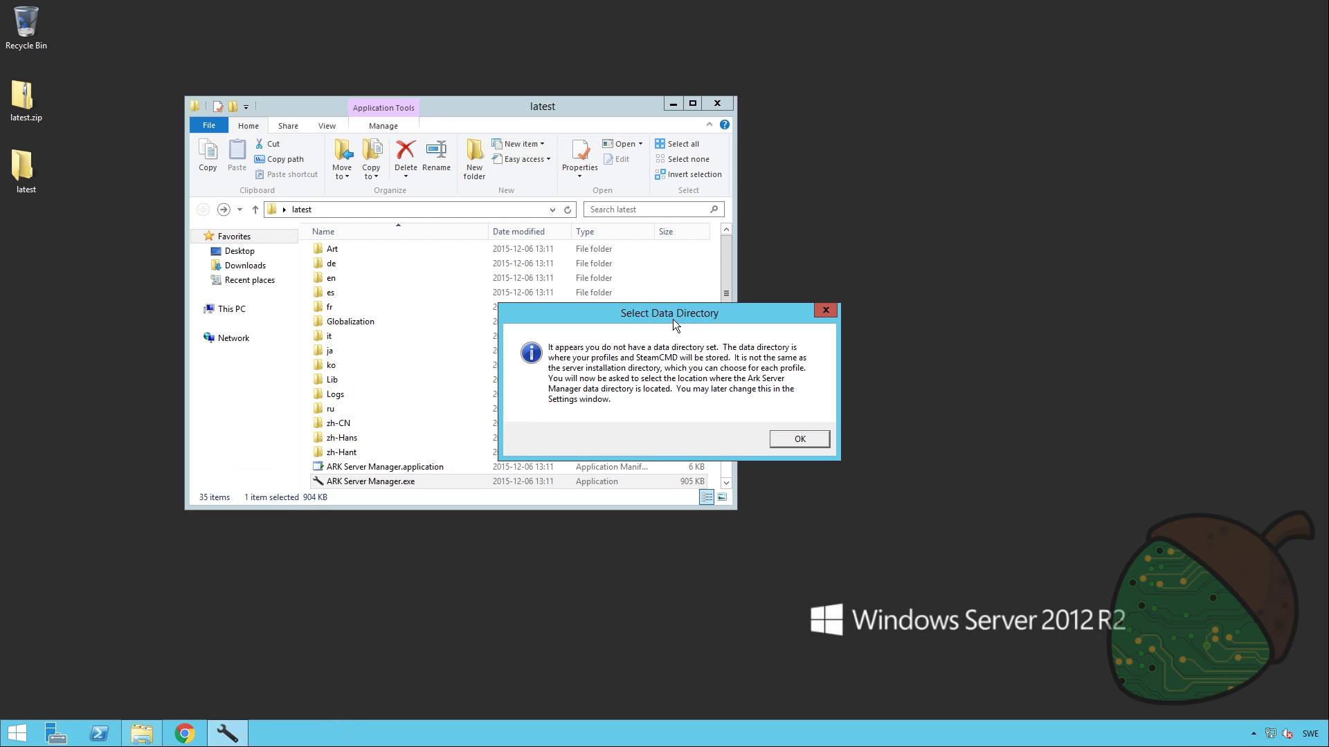
{"action": "left_click", "coordinate": [798, 441]}
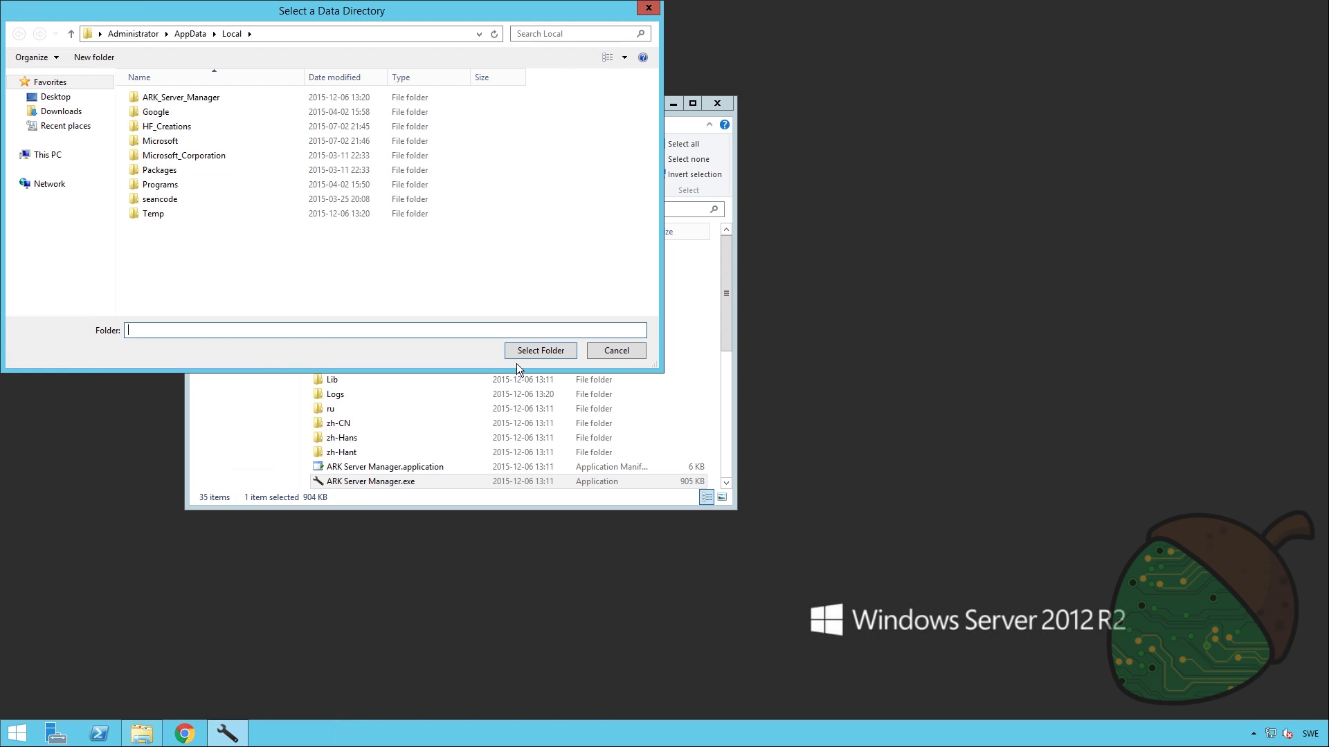
- Create a folder named ARK inside the desktop's latest folder and confirm it as the data directory
{"action": "left_click", "coordinate": [56, 97]}
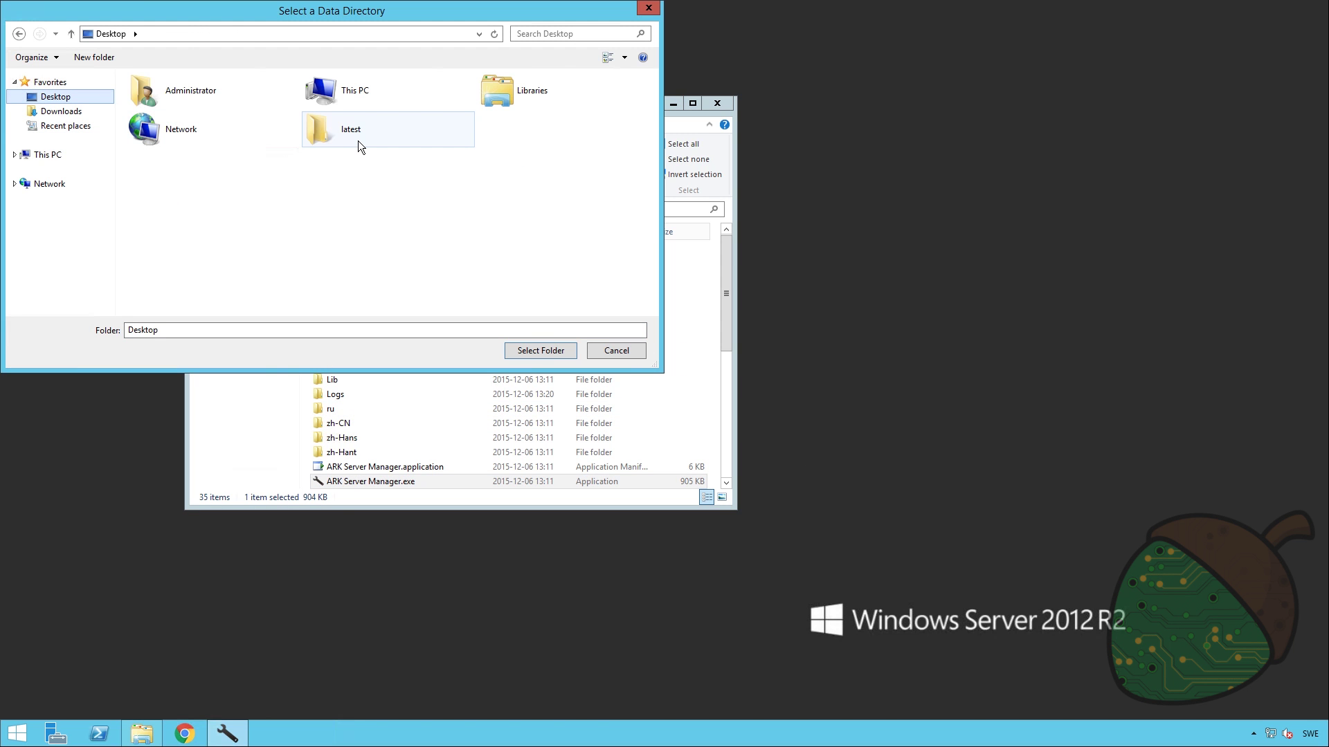
{"action": "double_click", "coordinate": [356, 132]}
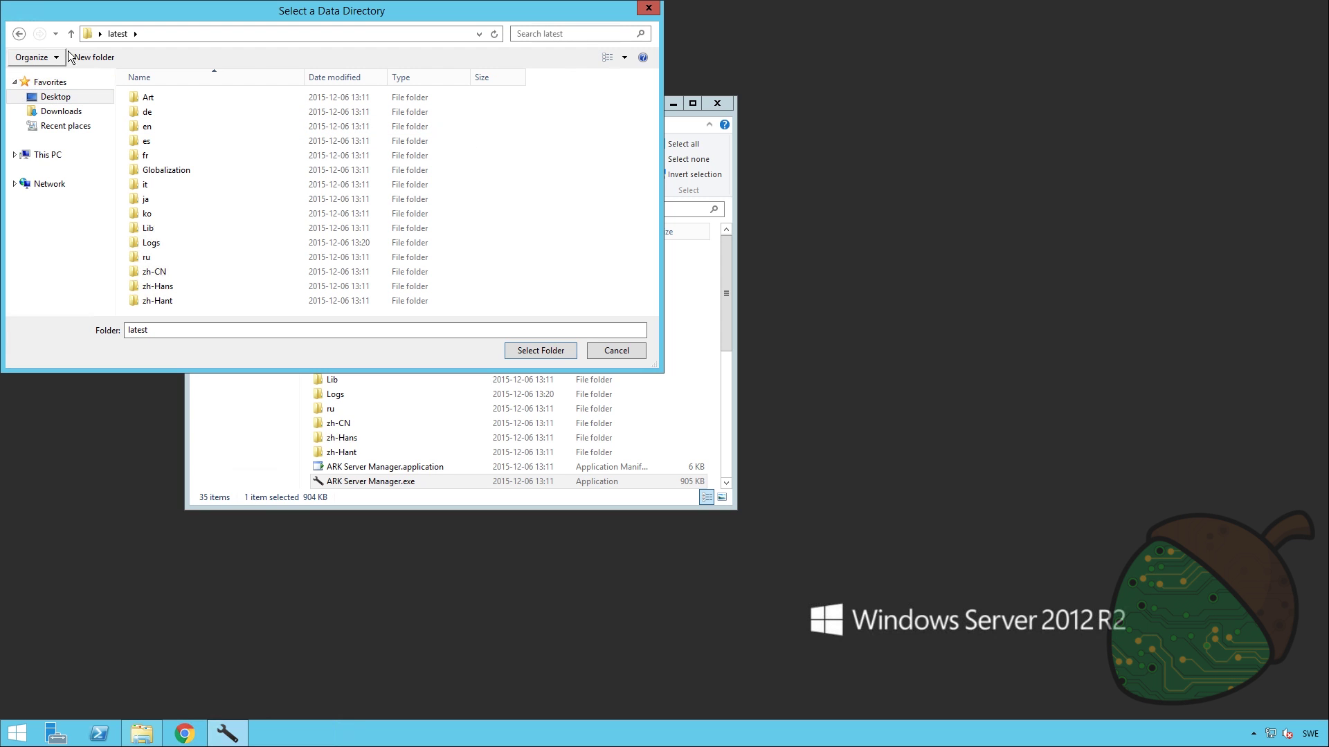
{"action": "left_click", "coordinate": [97, 59]}
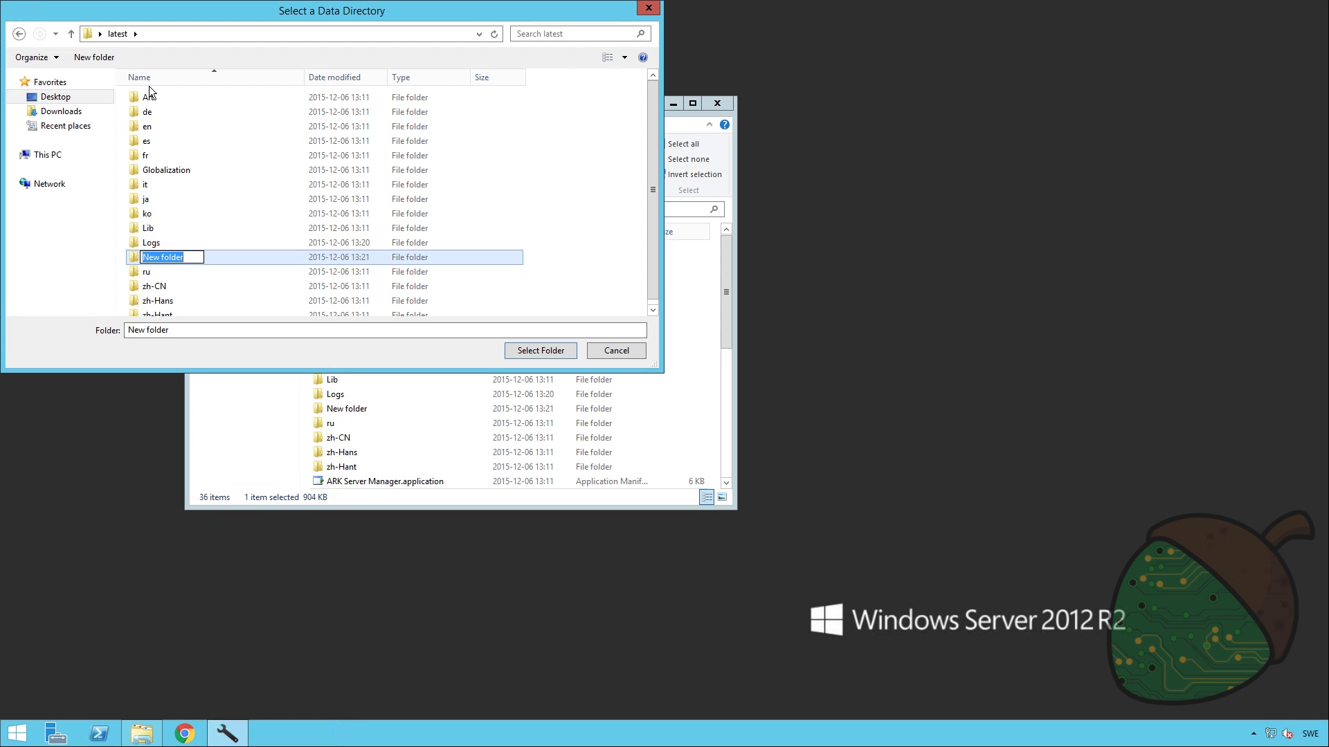
{"action": "type", "text": "ARK"}
{"action": "key", "text": "Return"}
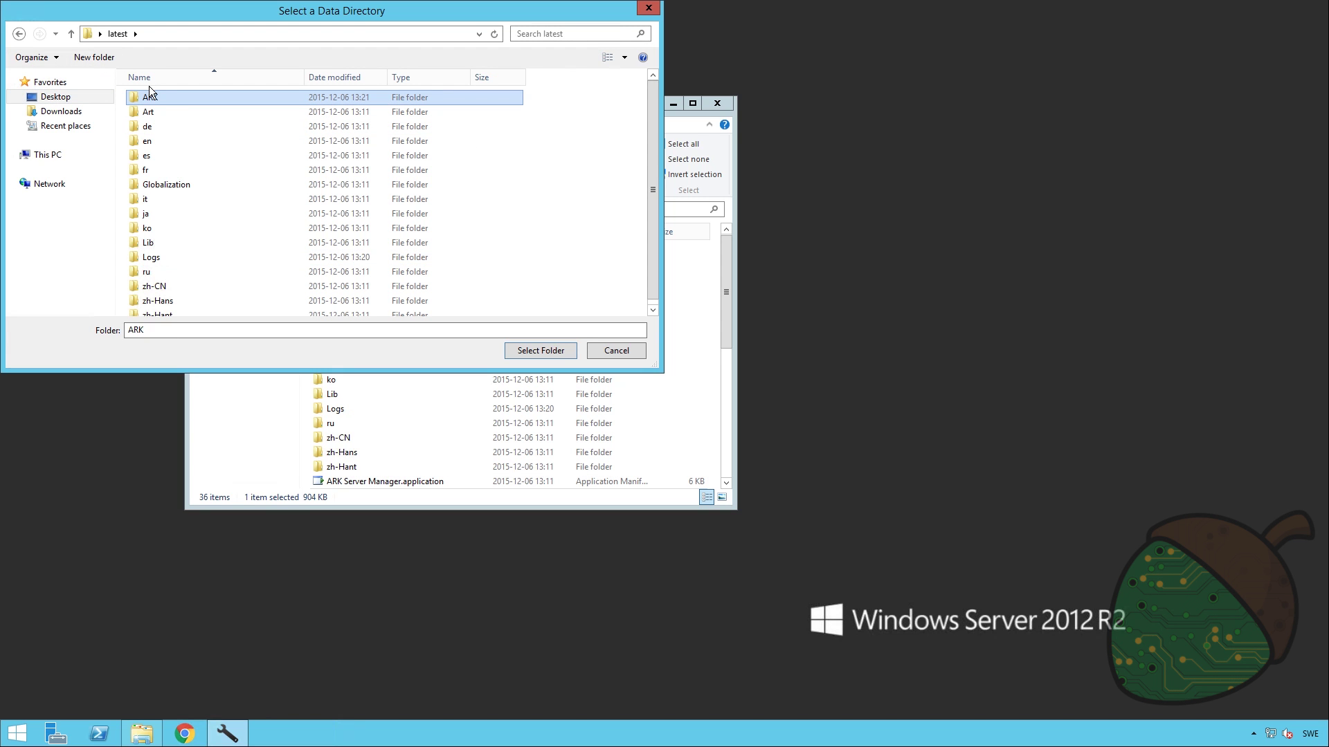
{"action": "left_click", "coordinate": [521, 353]}
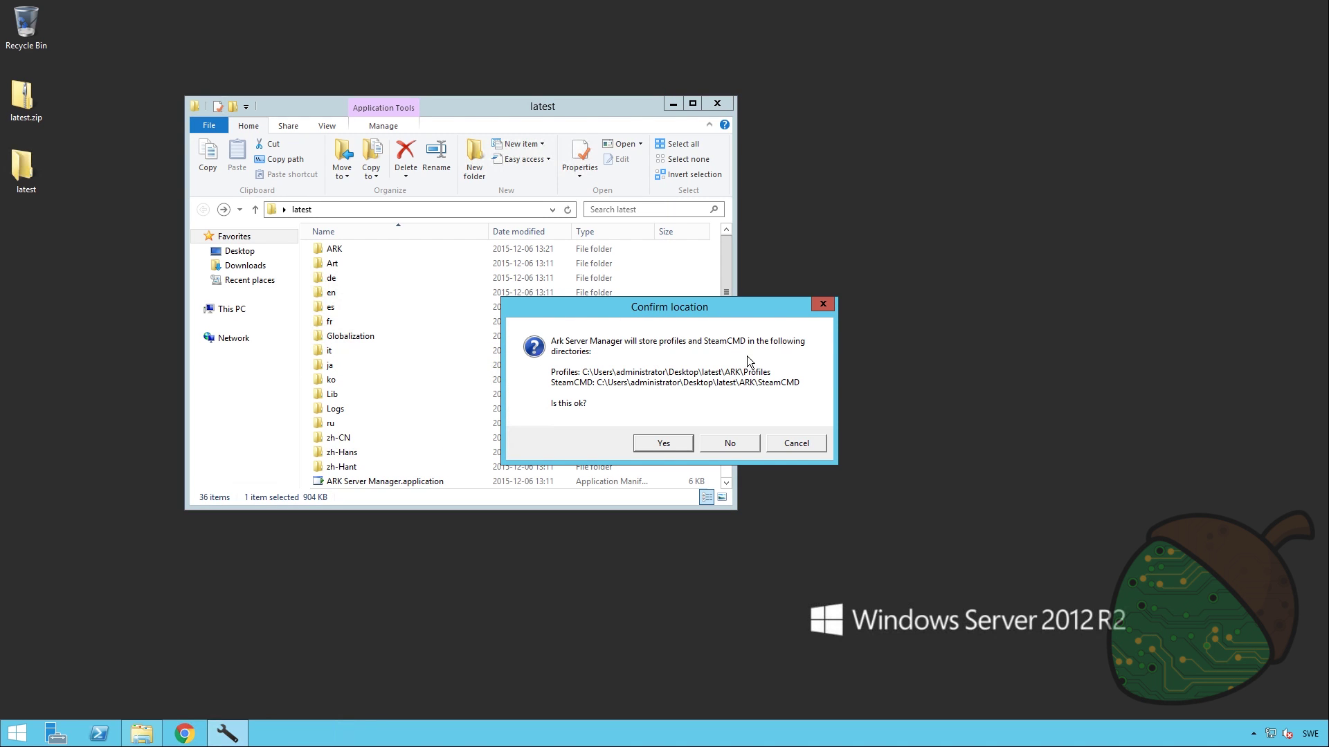
{"action": "left_click", "coordinate": [676, 443]}
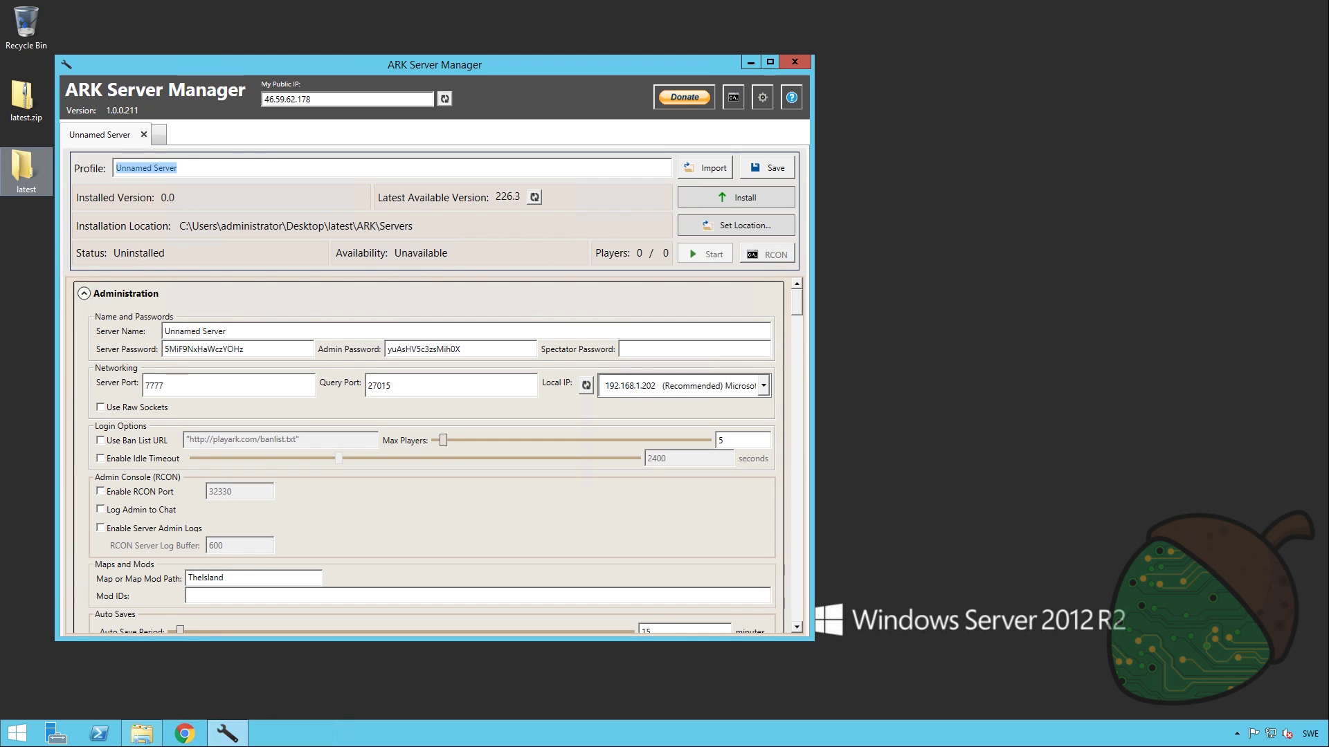
- Name the server profile TechNut and install the ARK server
{"action": "type", "text": "TechNut"}
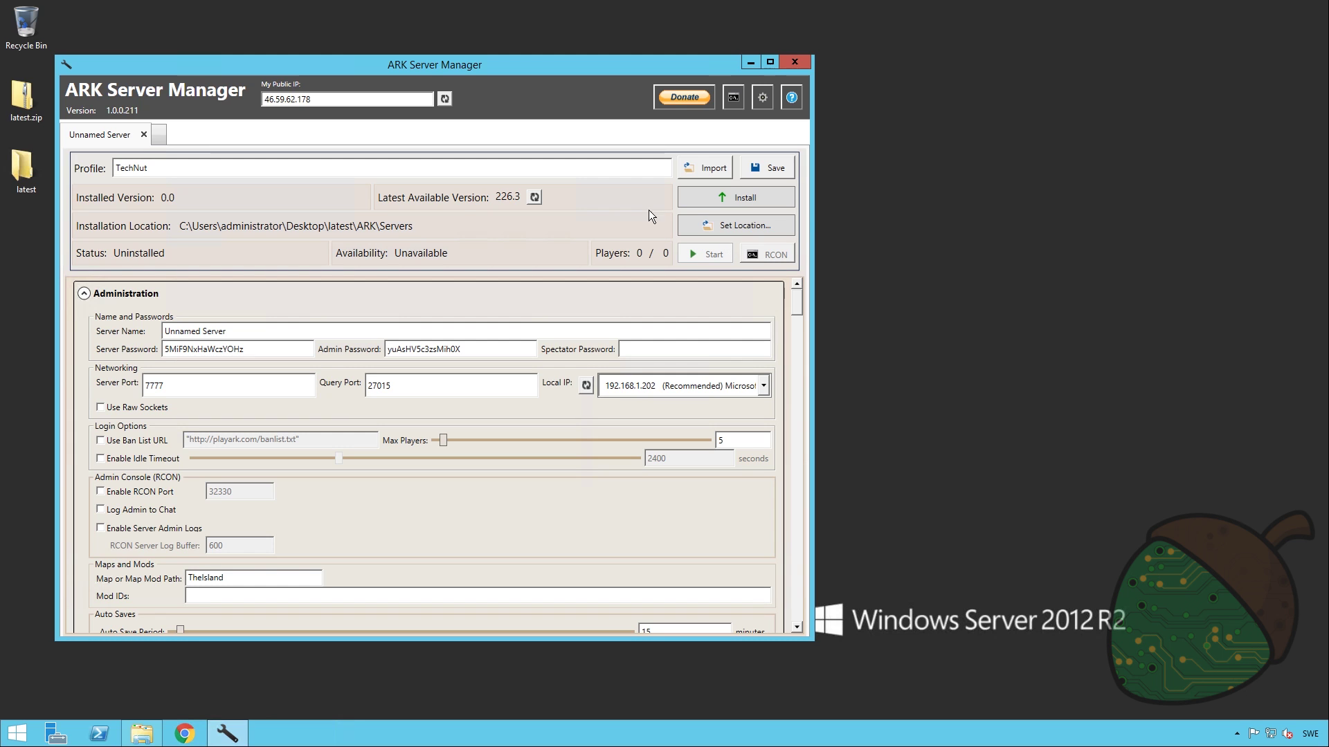
{"action": "left_click", "coordinate": [738, 198]}
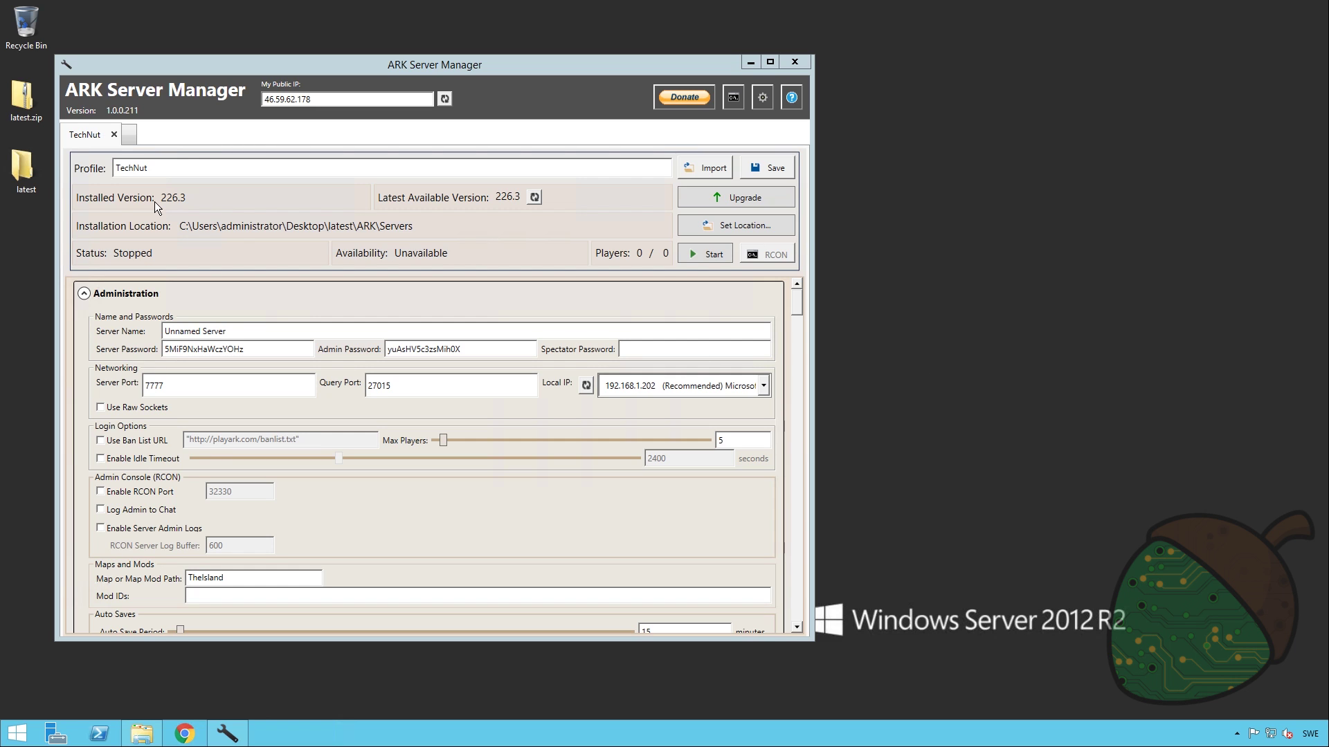
- Check the version and installation location details and save the server profile
{"action": "mouse_move", "coordinate": [493, 201]}
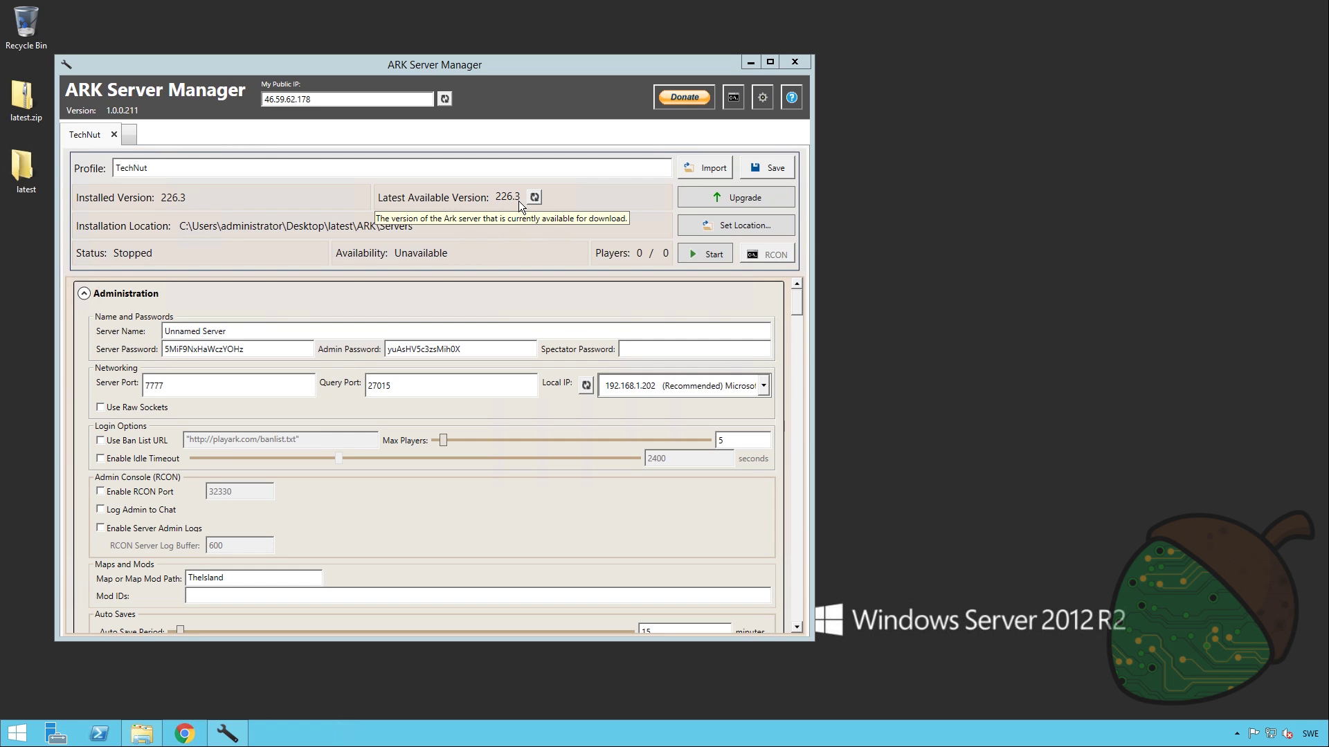
{"action": "mouse_move", "coordinate": [309, 237]}
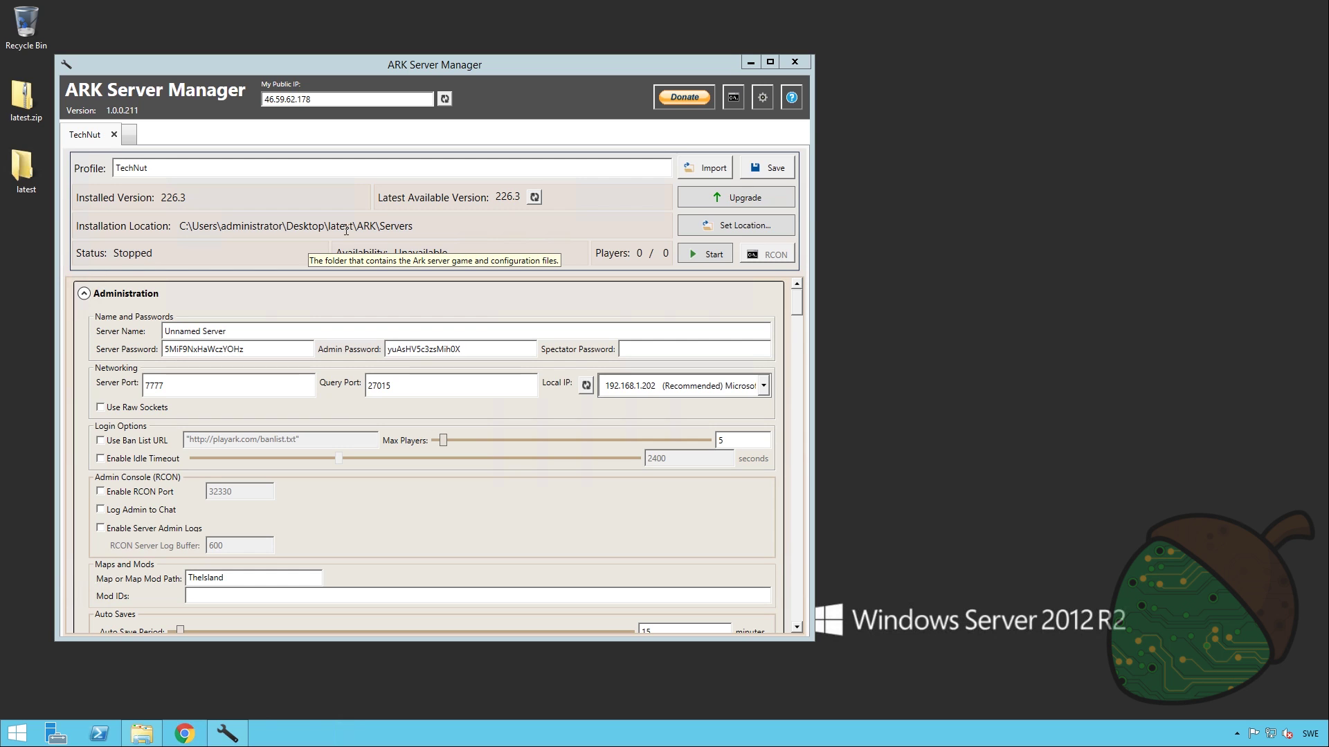
{"action": "left_click", "coordinate": [780, 169]}
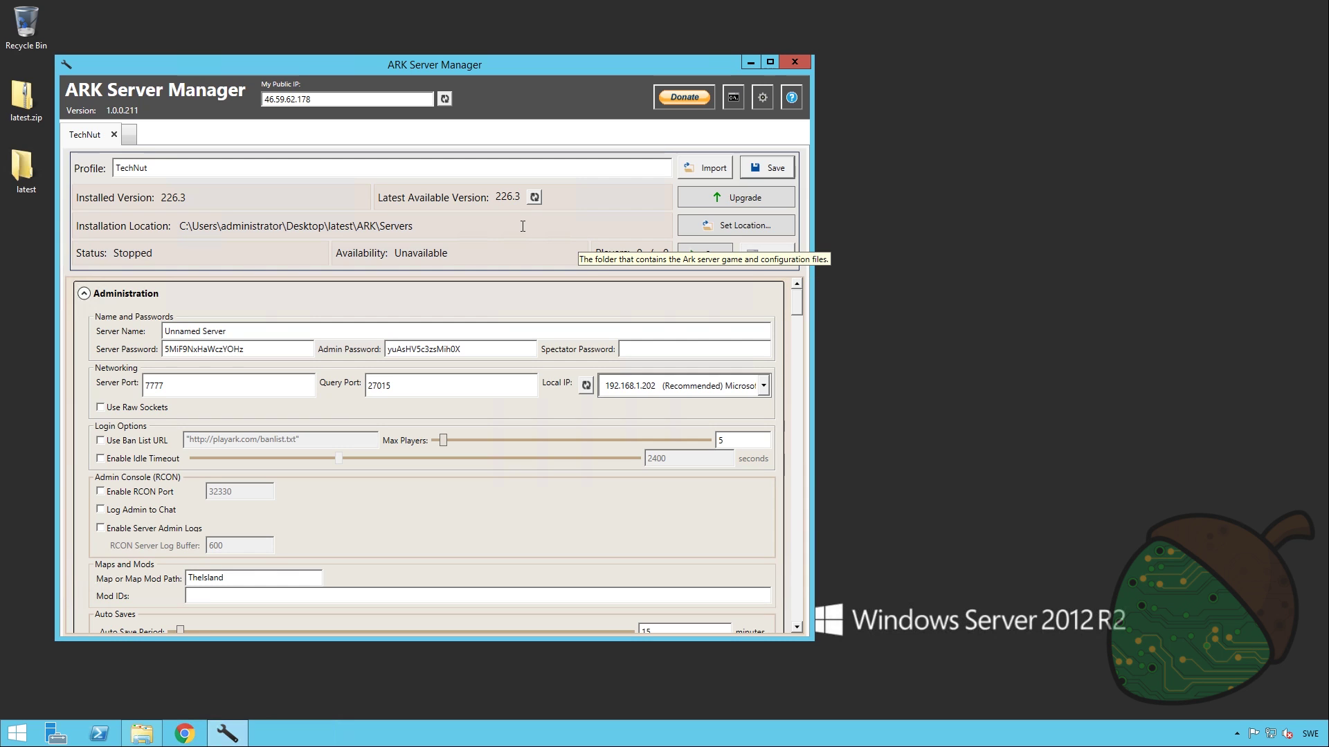
- Set the server name to "TechNut Server" and clear the server password
{"action": "left_click", "coordinate": [308, 330]}
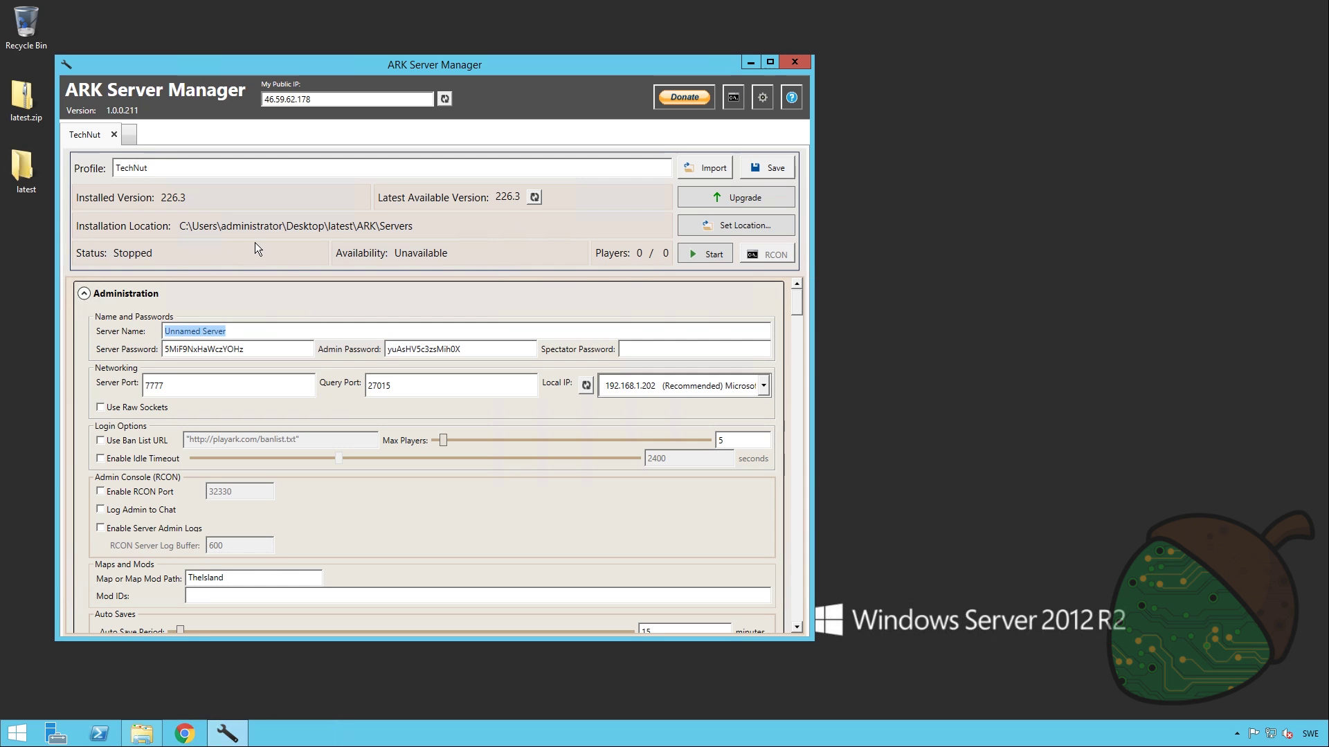
{"action": "type", "text": "Tech"}
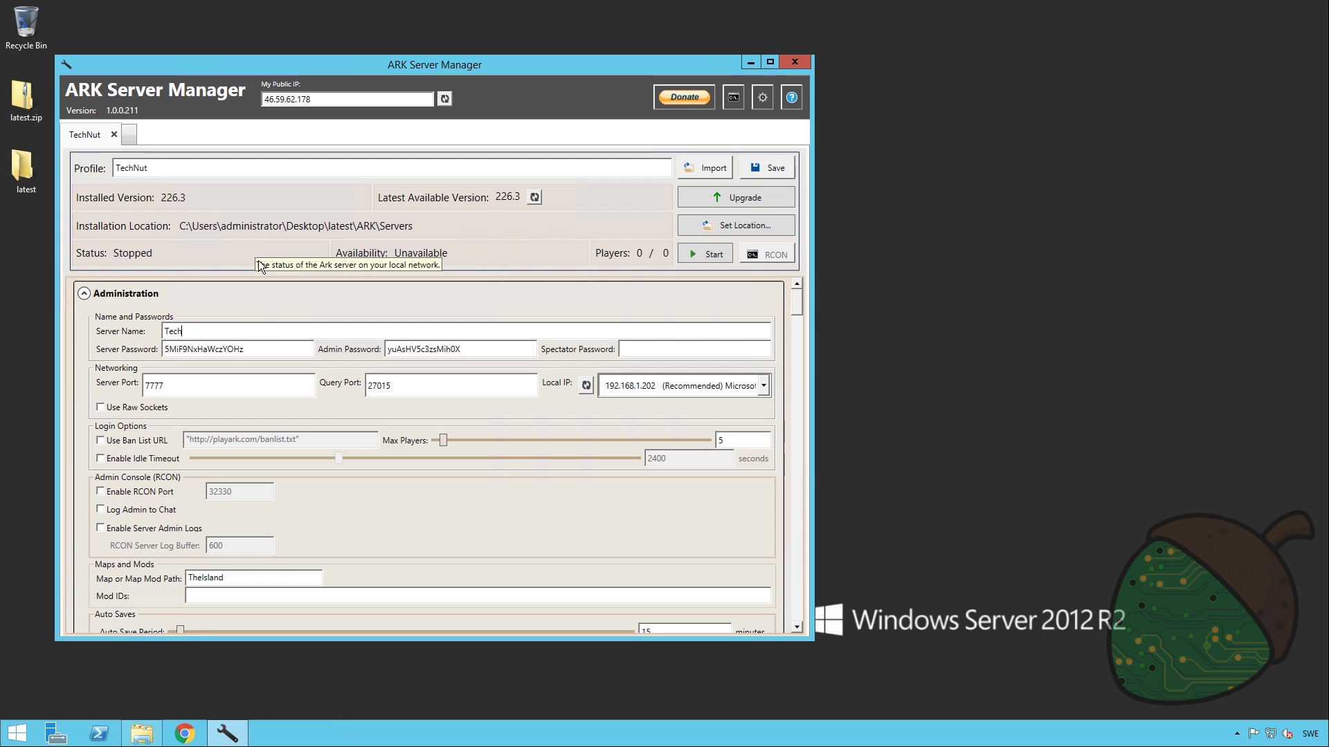
{"action": "type", "text": "Nut Server"}
{"action": "left_click_drag", "start_coordinate": [263, 347], "coordinate": [7, 325]}
{"action": "key", "text": "BackSpace"}
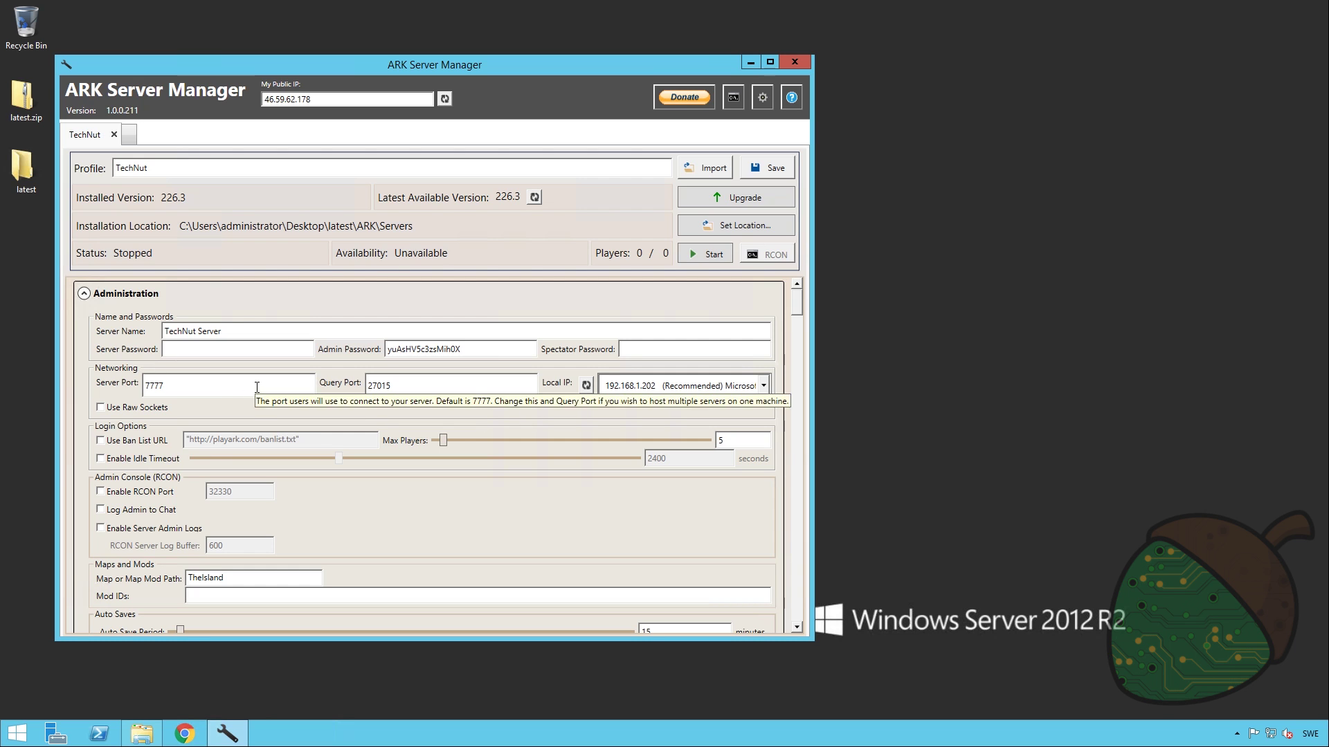
- Set the maximum number of players to 30, keeping the default query port
{"action": "left_click", "coordinate": [443, 387]}
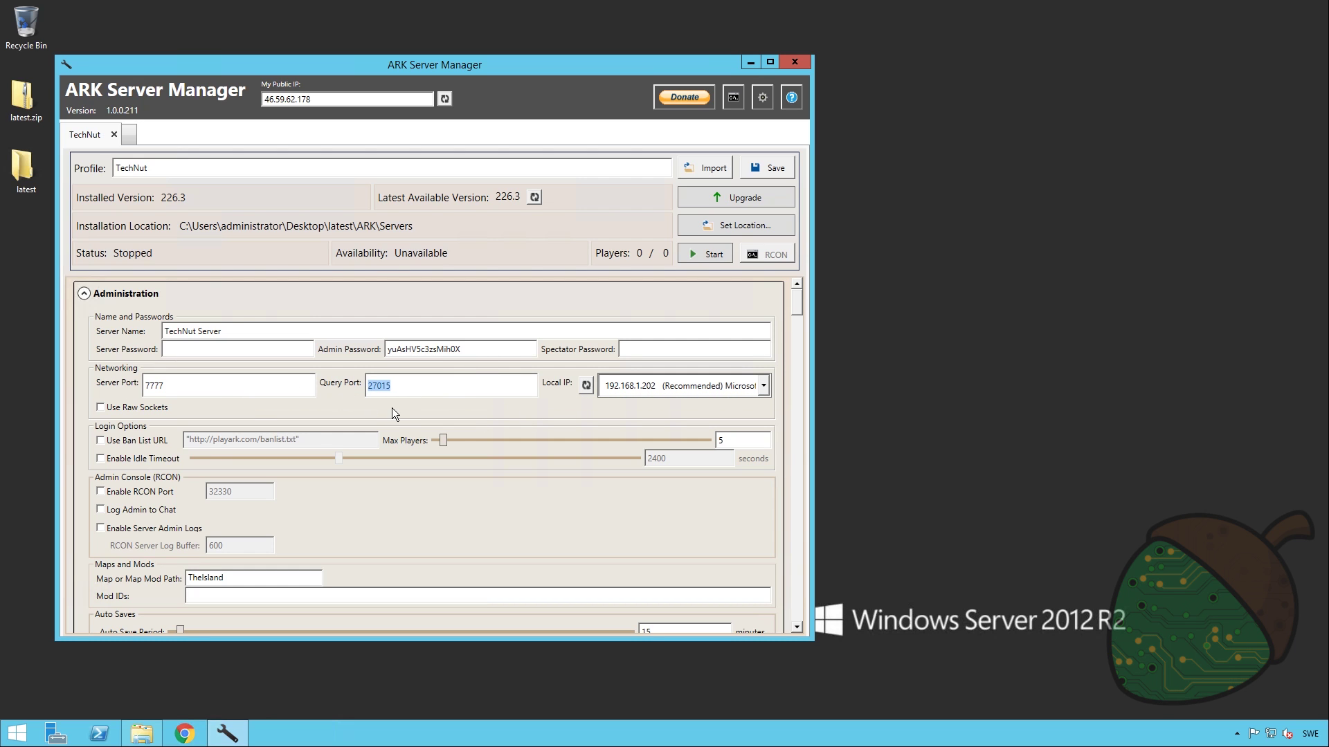
{"action": "left_click", "coordinate": [524, 413]}
{"action": "left_click_drag", "start_coordinate": [446, 438], "coordinate": [510, 444]}
- Set the message of the day to "Welcome!" with a duration of 5 seconds
{"action": "scroll", "coordinate": [333, 457], "scroll_direction": "down", "scroll_amount": 1}
{"action": "scroll", "coordinate": [347, 462], "scroll_direction": "down", "scroll_amount": 1}
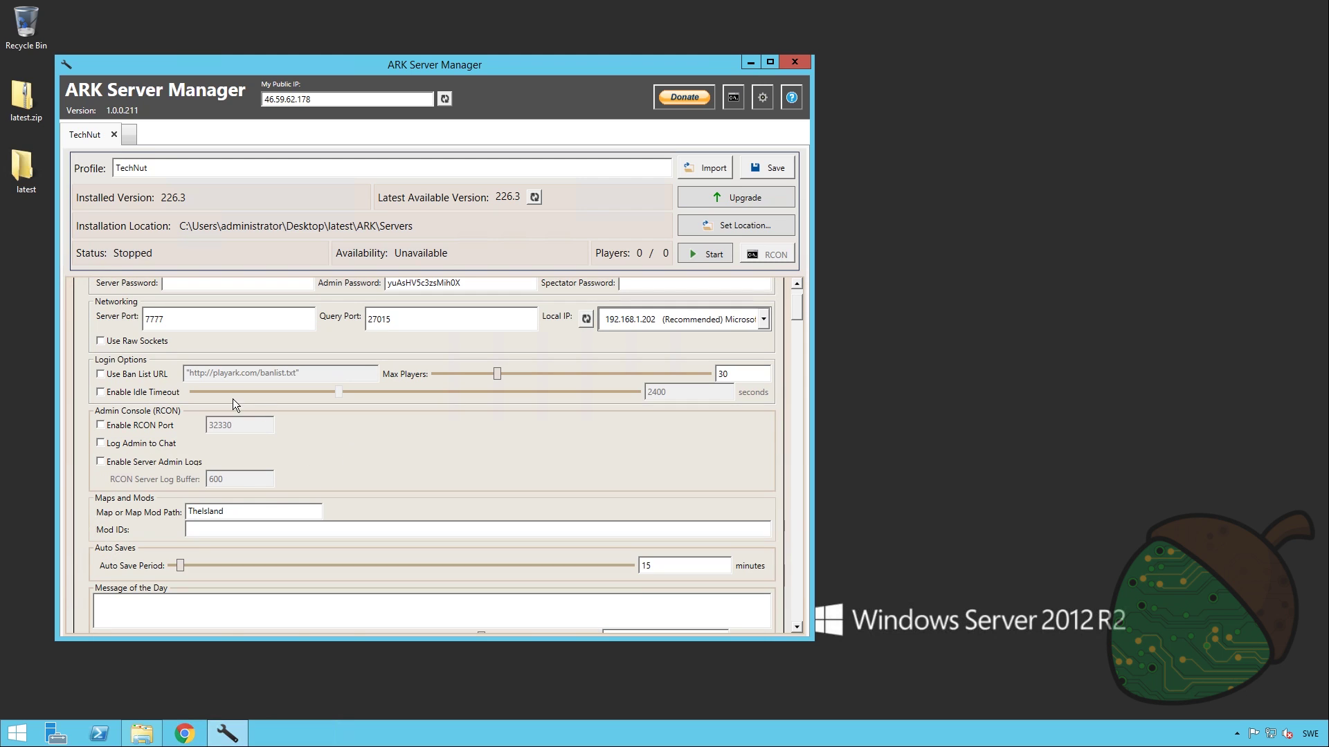
{"action": "scroll", "coordinate": [409, 434], "scroll_direction": "down", "scroll_amount": 2}
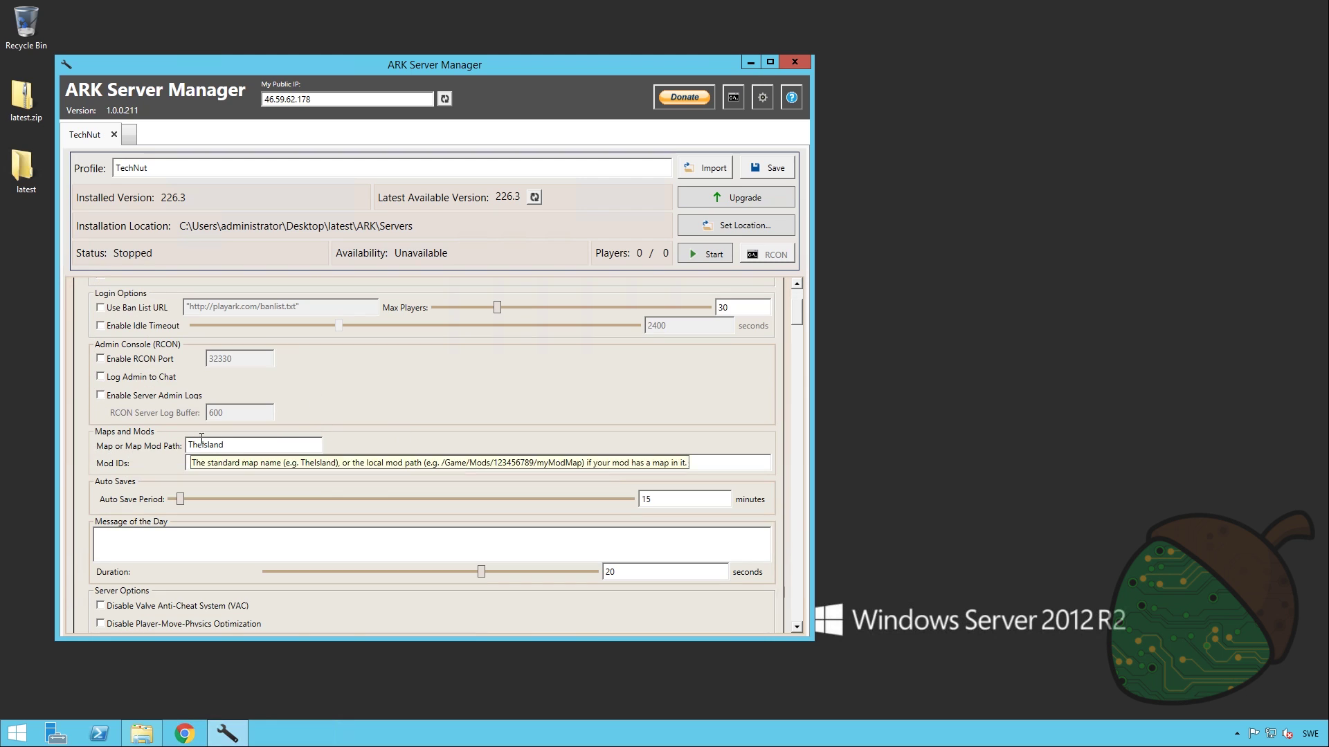
{"action": "scroll", "coordinate": [471, 383], "scroll_direction": "down", "scroll_amount": 2}
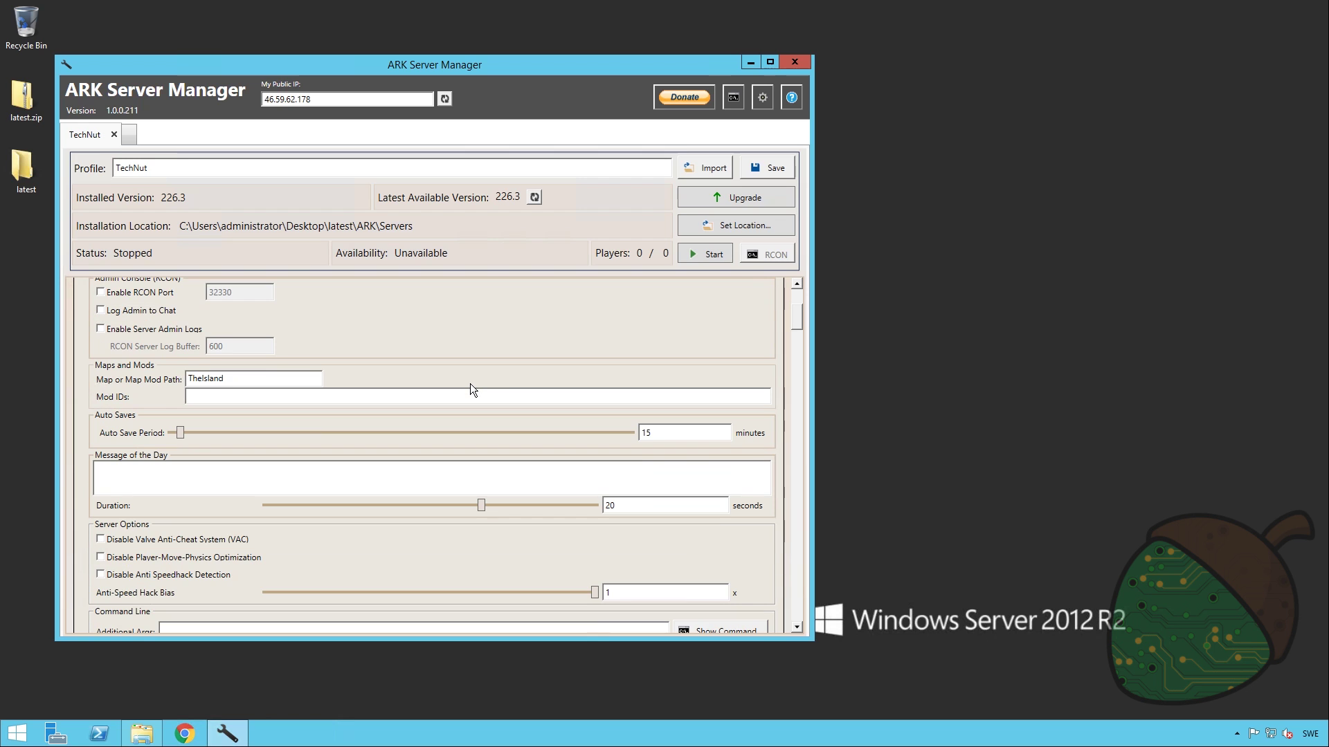
{"action": "scroll", "coordinate": [464, 402], "scroll_direction": "down", "scroll_amount": 1}
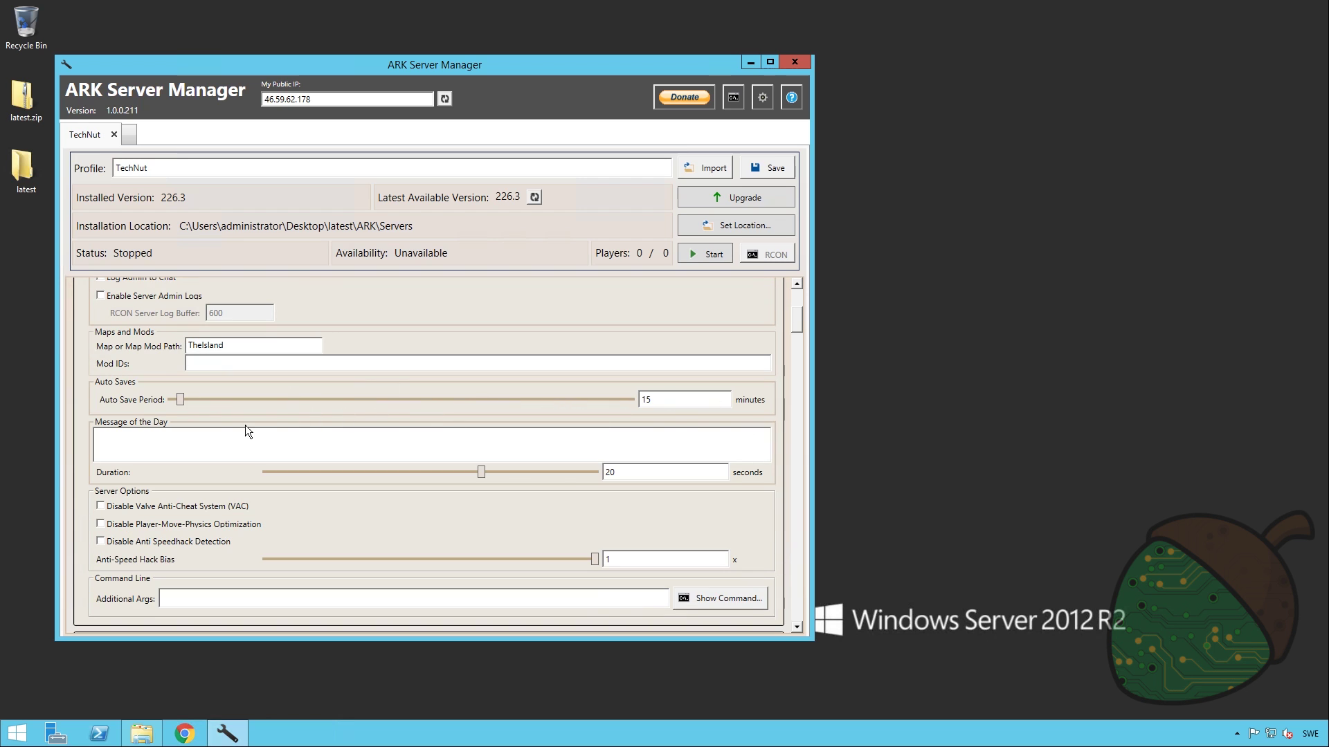
{"action": "scroll", "coordinate": [240, 412], "scroll_direction": "down", "scroll_amount": 1}
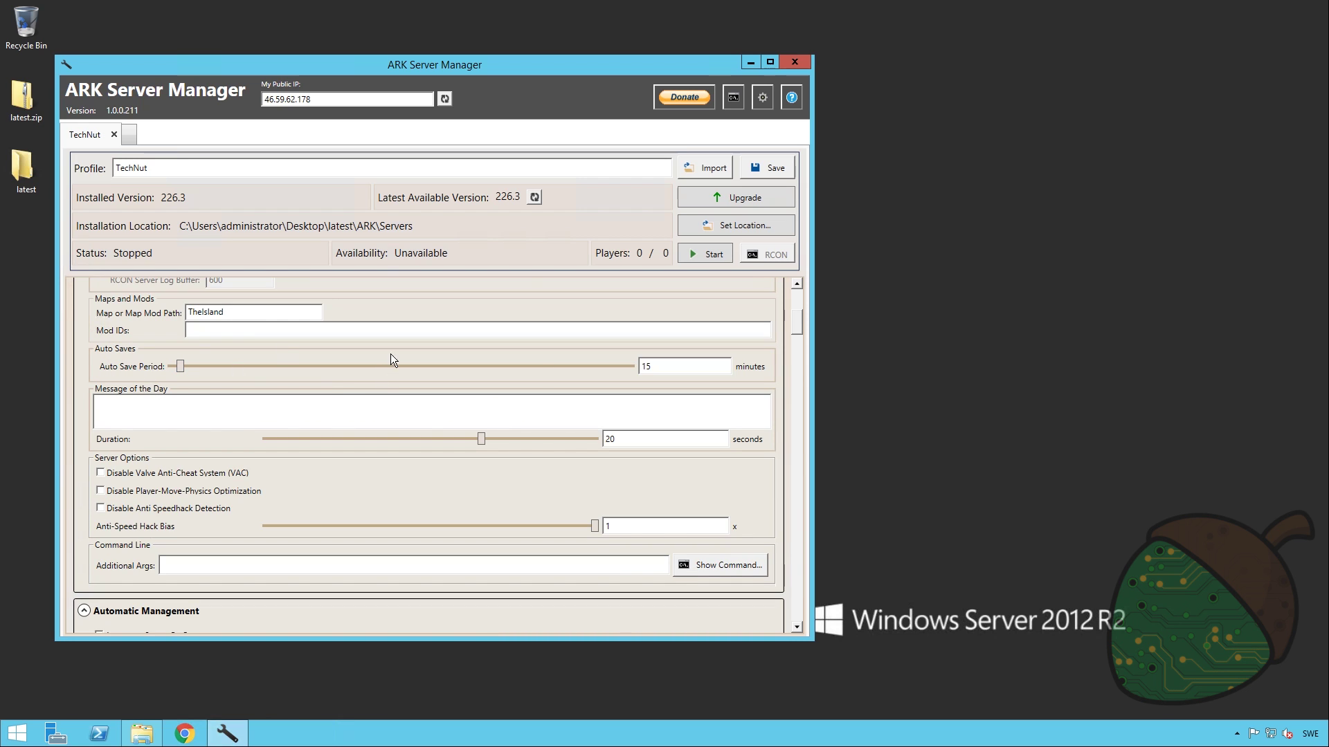
{"action": "scroll", "coordinate": [252, 394], "scroll_direction": "down", "scroll_amount": 1}
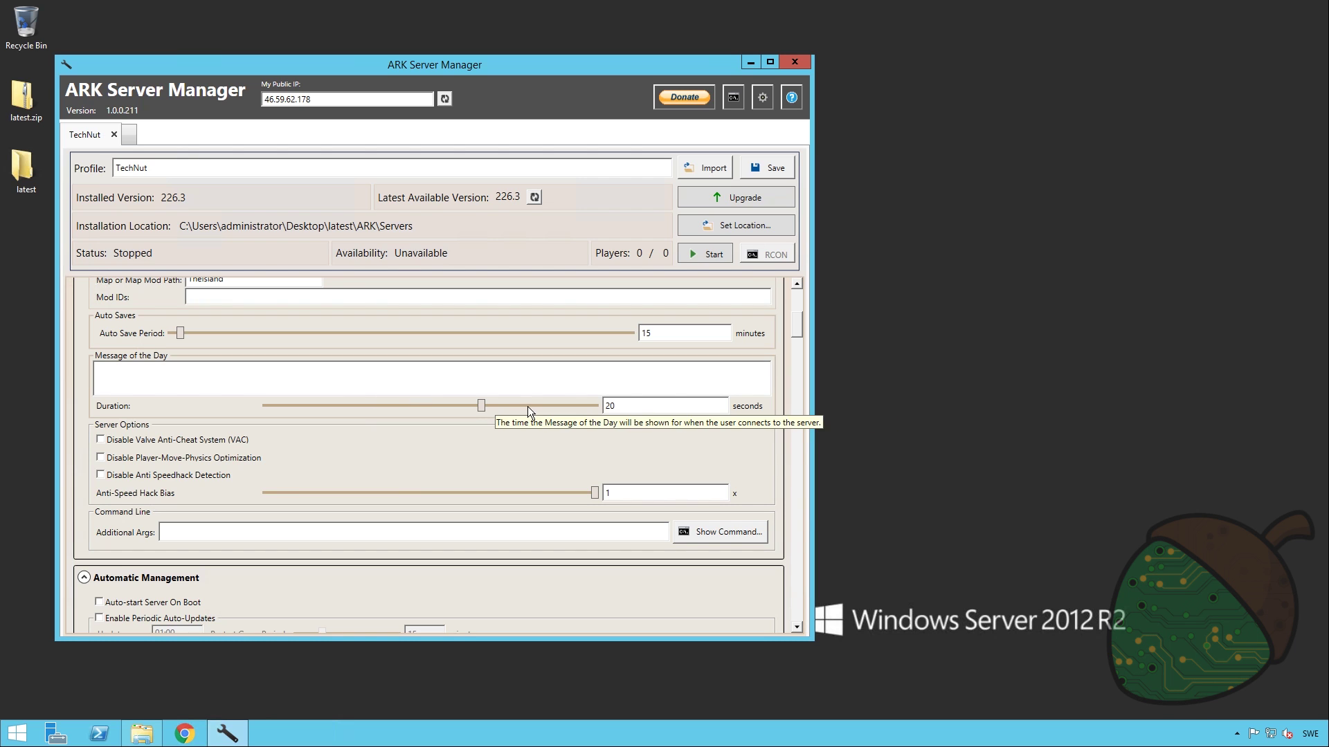
{"action": "left_click", "coordinate": [417, 379]}
{"action": "type", "text": "Welcome!"}
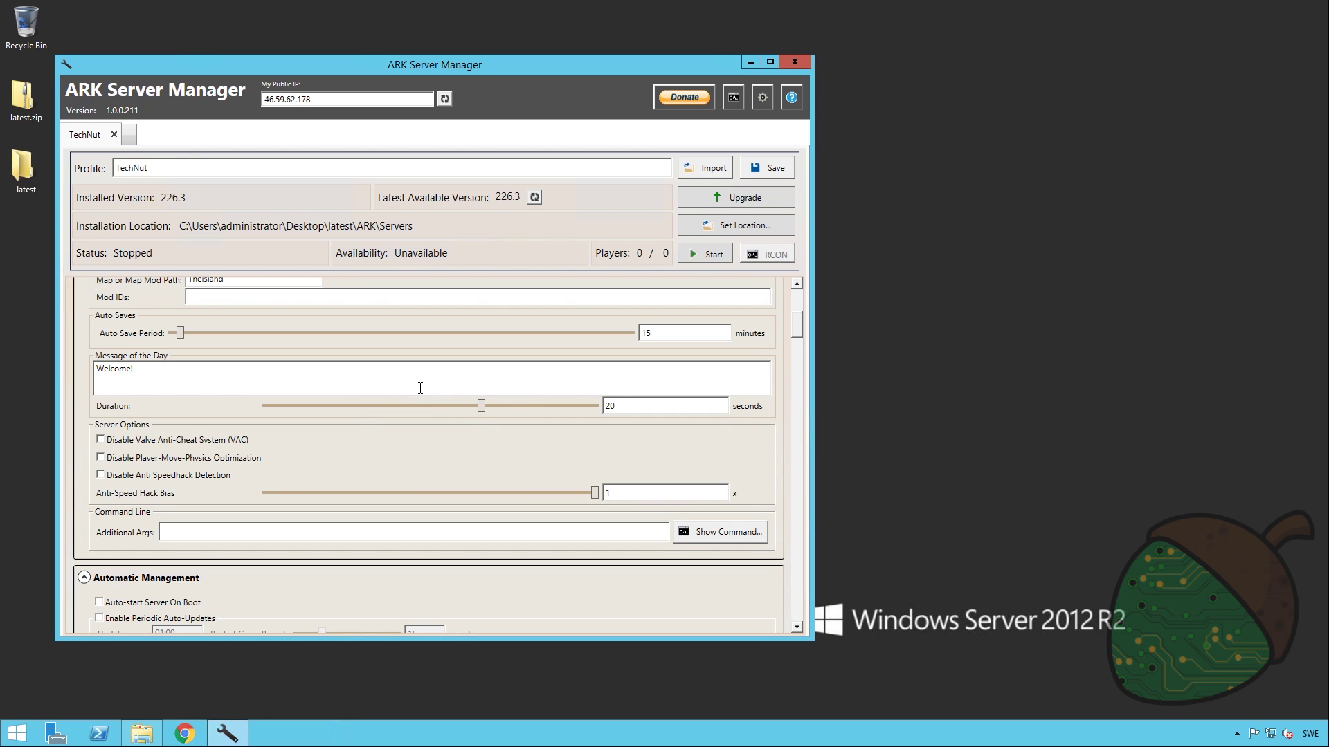
{"action": "left_click_drag", "start_coordinate": [481, 406], "coordinate": [324, 414]}
- Review the server options, automatic management settings and gameplay rules of the server profile
{"action": "scroll", "coordinate": [254, 430], "scroll_direction": "down", "scroll_amount": 1}
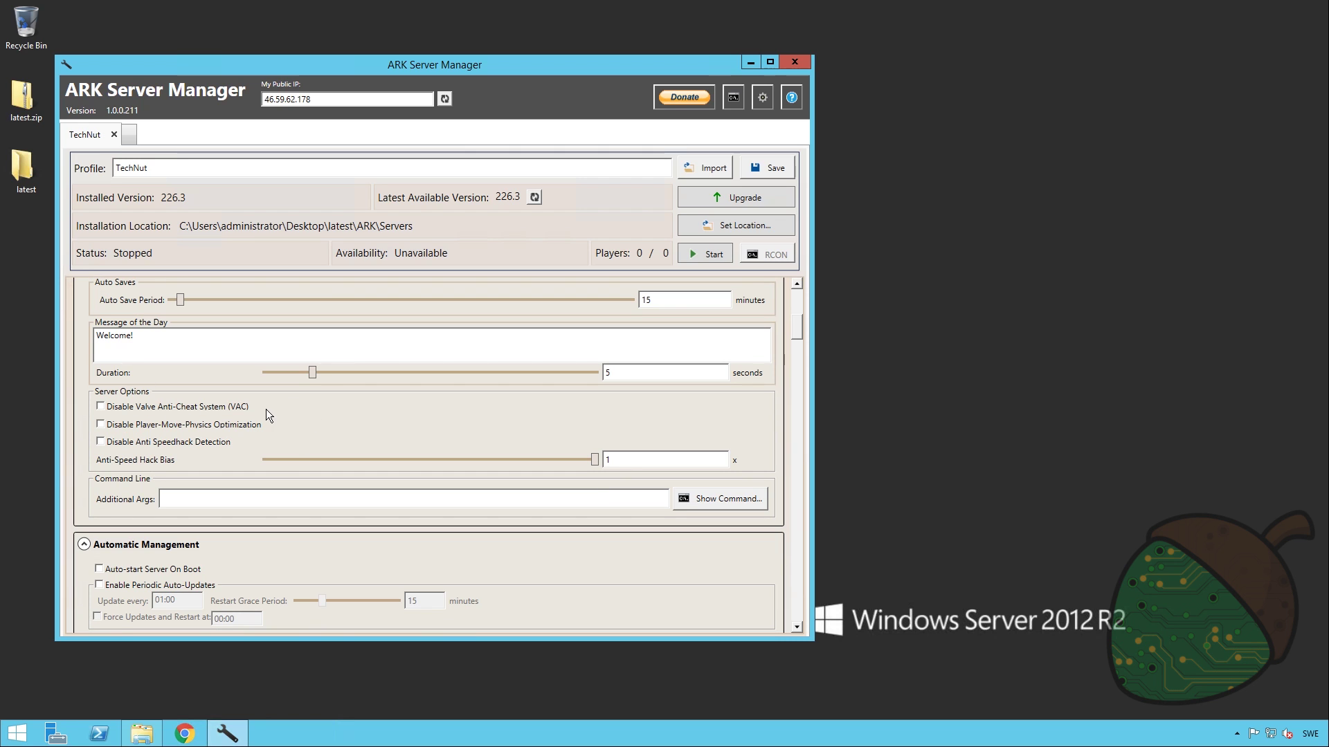
{"action": "scroll", "coordinate": [468, 415], "scroll_direction": "down", "scroll_amount": 4}
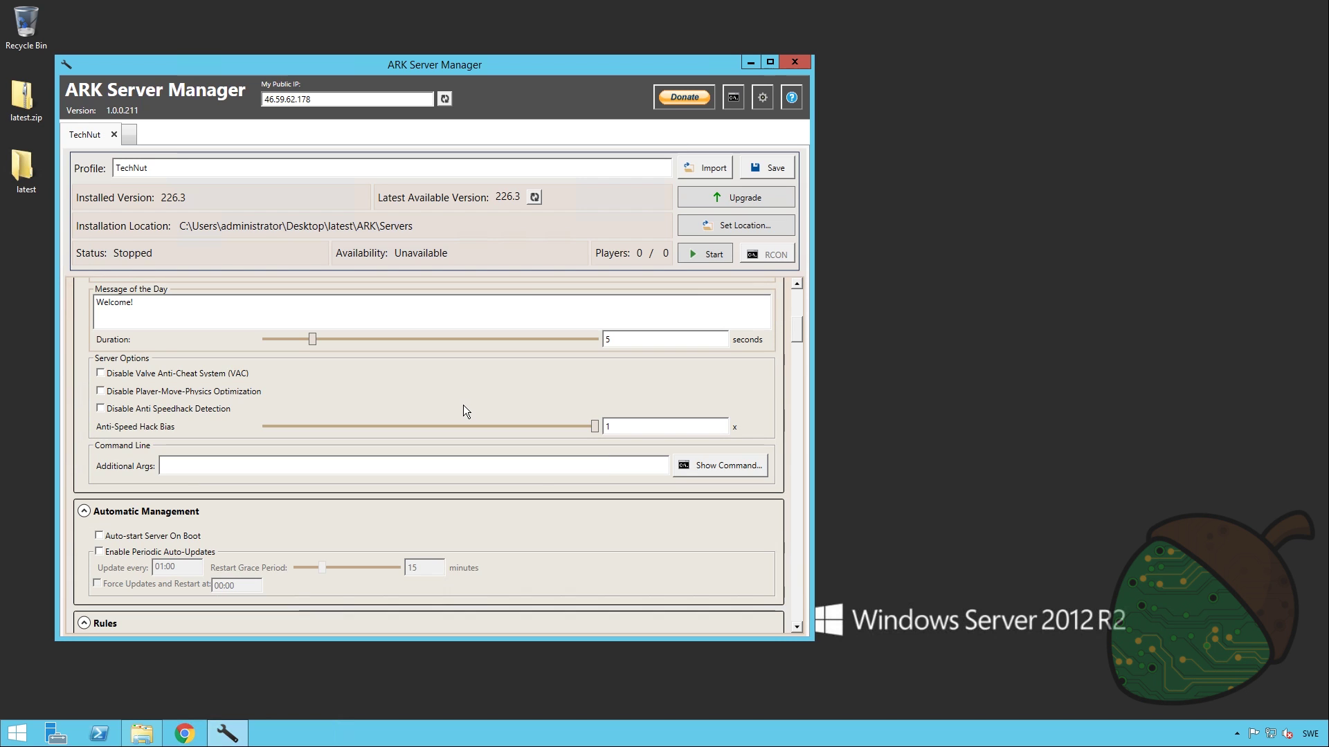
{"action": "scroll", "coordinate": [466, 412], "scroll_direction": "down", "scroll_amount": 2}
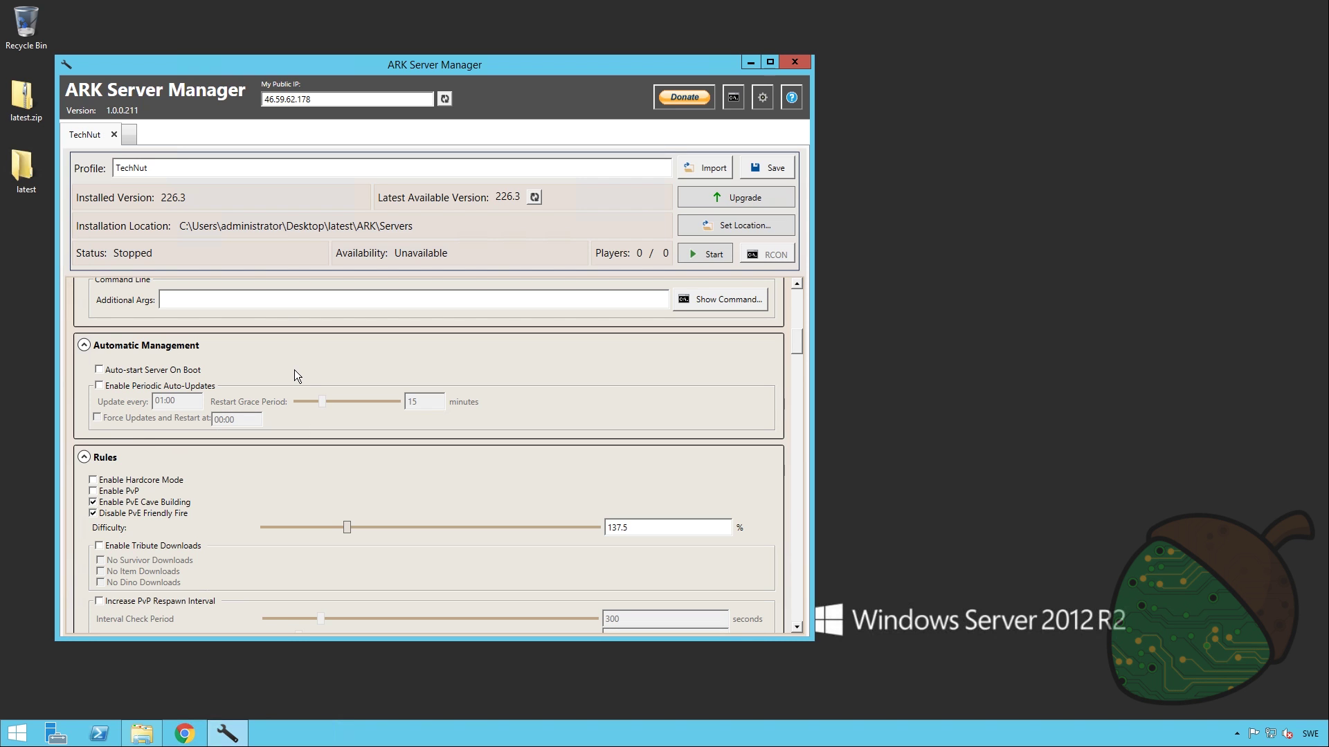
{"action": "scroll", "coordinate": [480, 396], "scroll_direction": "down", "scroll_amount": 3}
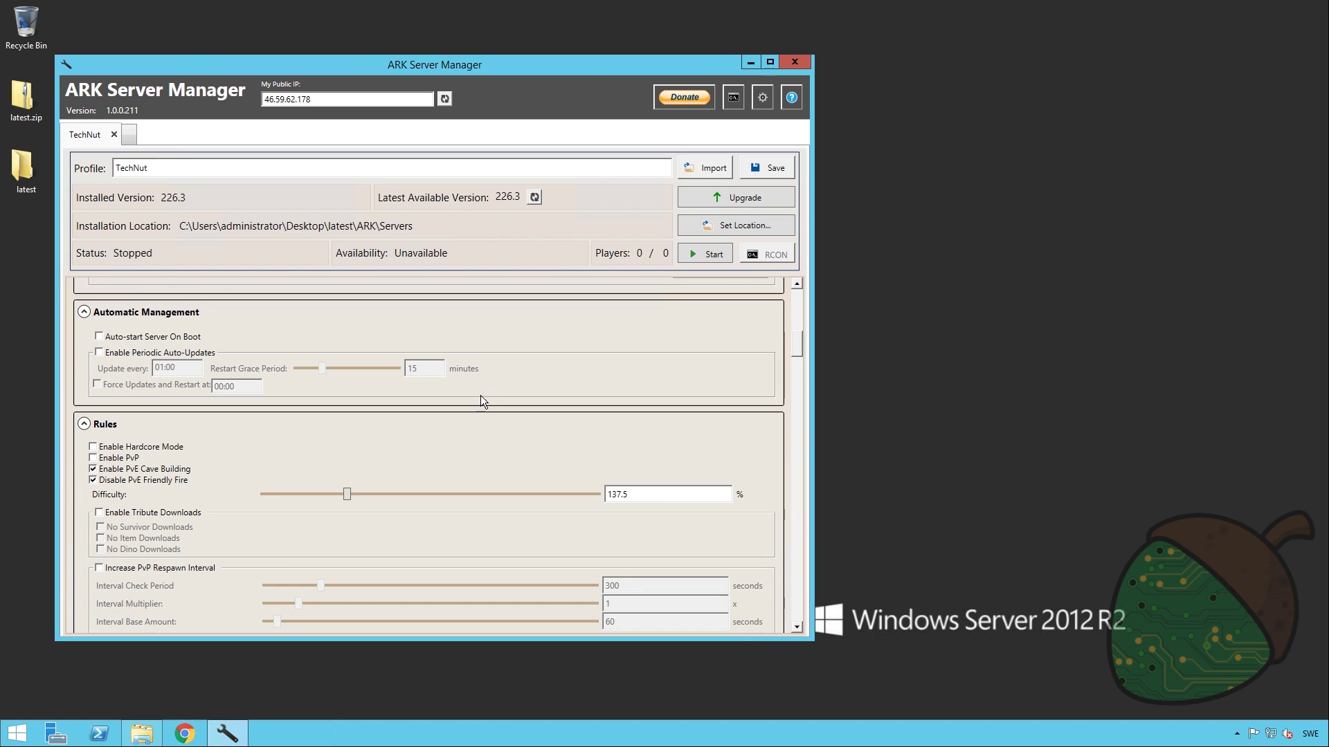
{"action": "scroll", "coordinate": [332, 408], "scroll_direction": "down", "scroll_amount": 2}
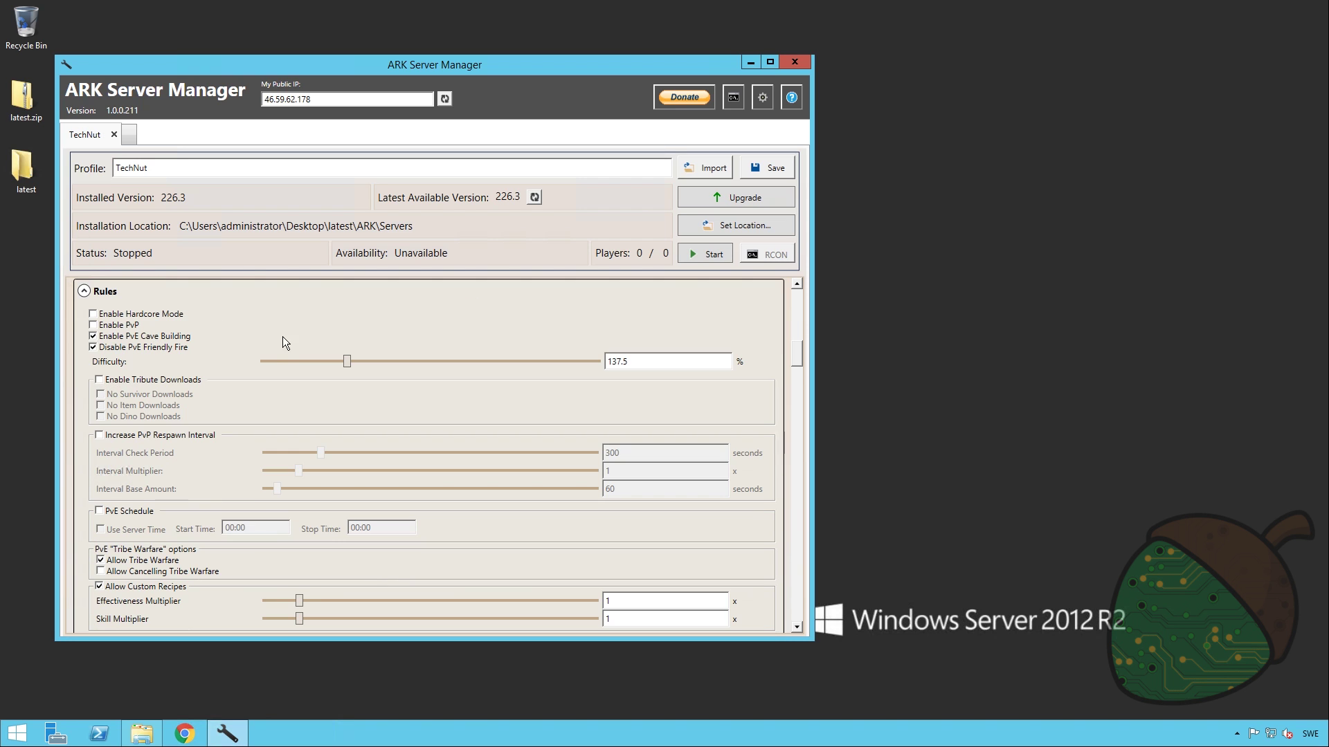
{"action": "scroll", "coordinate": [243, 409], "scroll_direction": "down", "scroll_amount": 1}
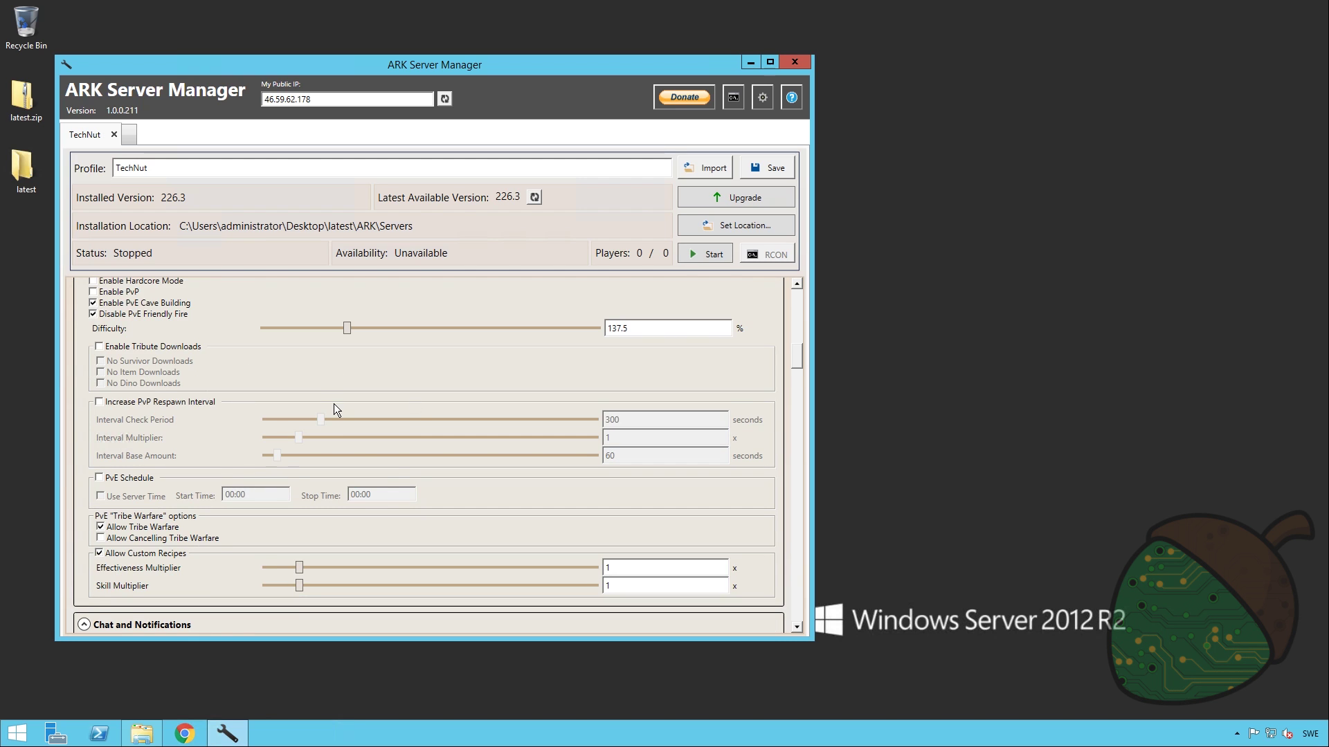
{"action": "scroll", "coordinate": [334, 408], "scroll_direction": "down", "scroll_amount": 3}
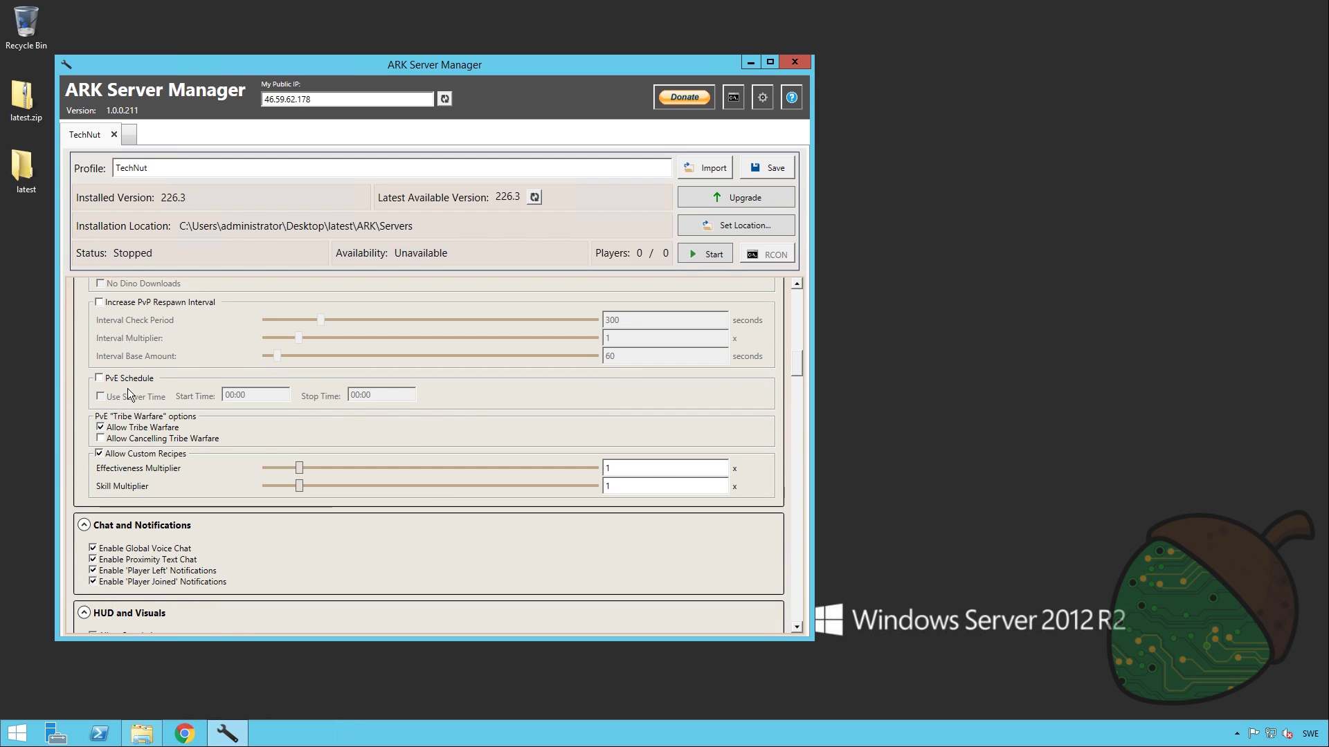
{"action": "scroll", "coordinate": [294, 419], "scroll_direction": "down", "scroll_amount": 5}
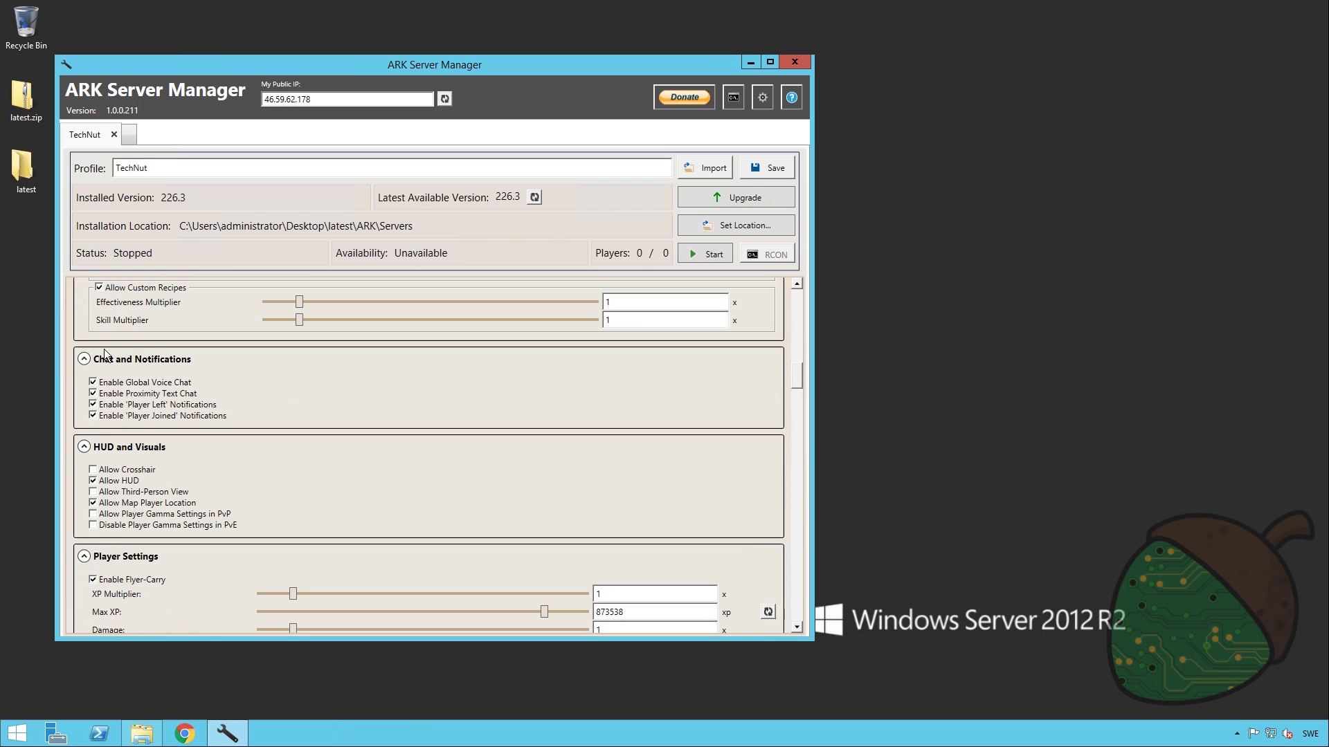
- Examine the chat, HUD, player and dino settings, including the dino customization list and per-level stat multipliers
{"action": "scroll", "coordinate": [289, 389], "scroll_direction": "down", "scroll_amount": 2}
{"action": "scroll", "coordinate": [227, 384], "scroll_direction": "down", "scroll_amount": 1}
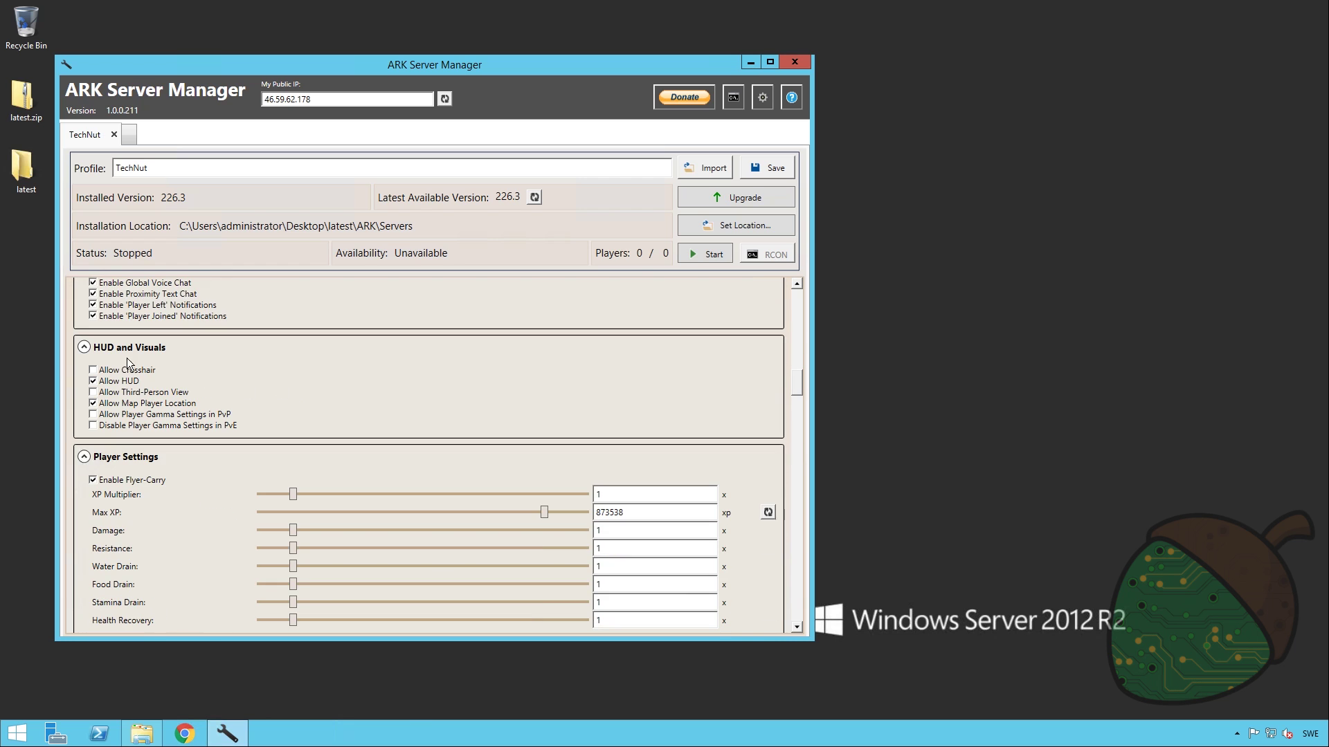
{"action": "scroll", "coordinate": [333, 377], "scroll_direction": "down", "scroll_amount": 5}
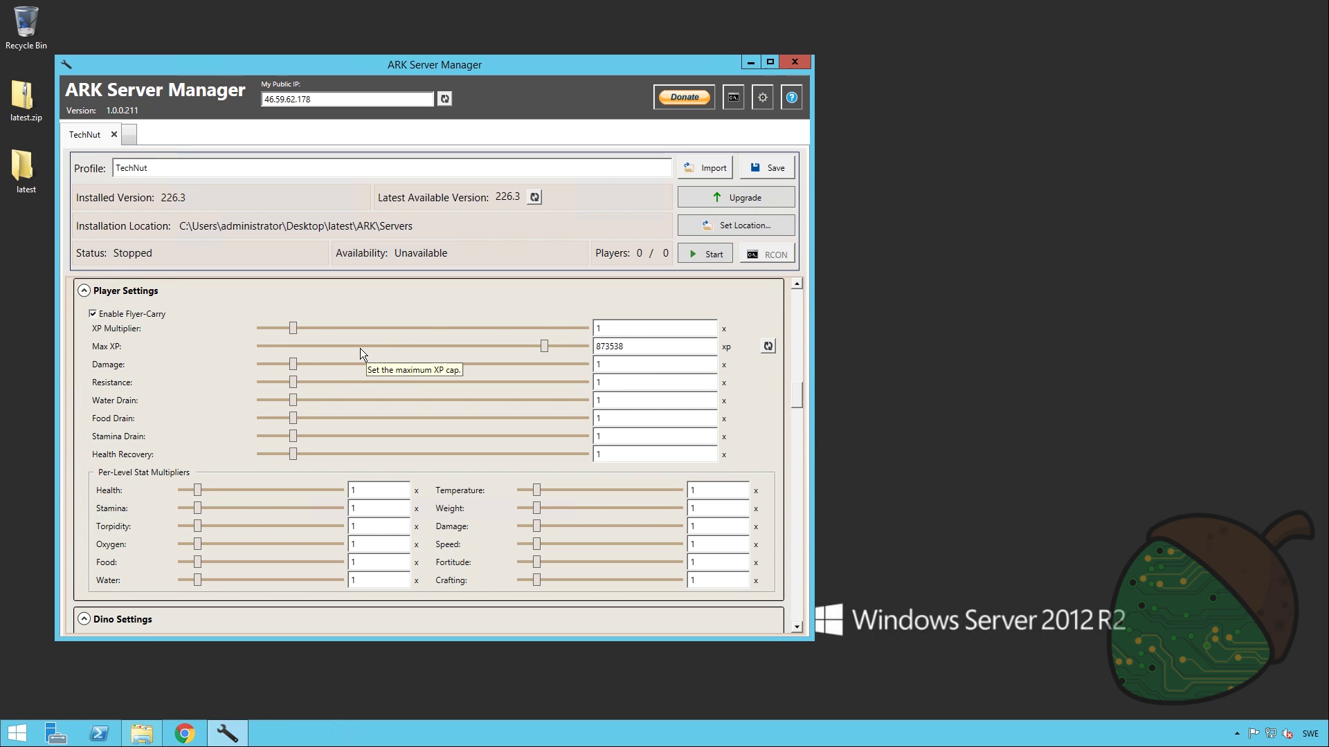
{"action": "scroll", "coordinate": [336, 413], "scroll_direction": "down", "scroll_amount": 3}
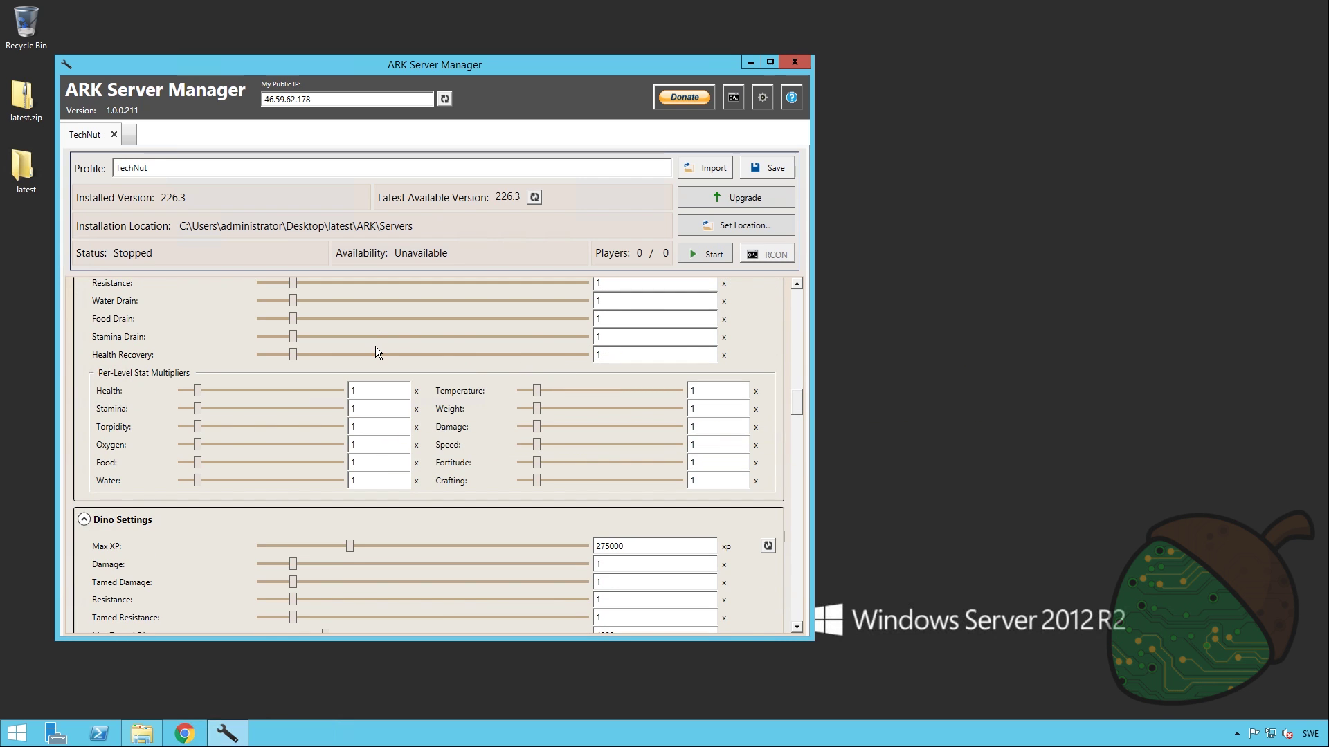
{"action": "scroll", "coordinate": [375, 348], "scroll_direction": "down", "scroll_amount": 6}
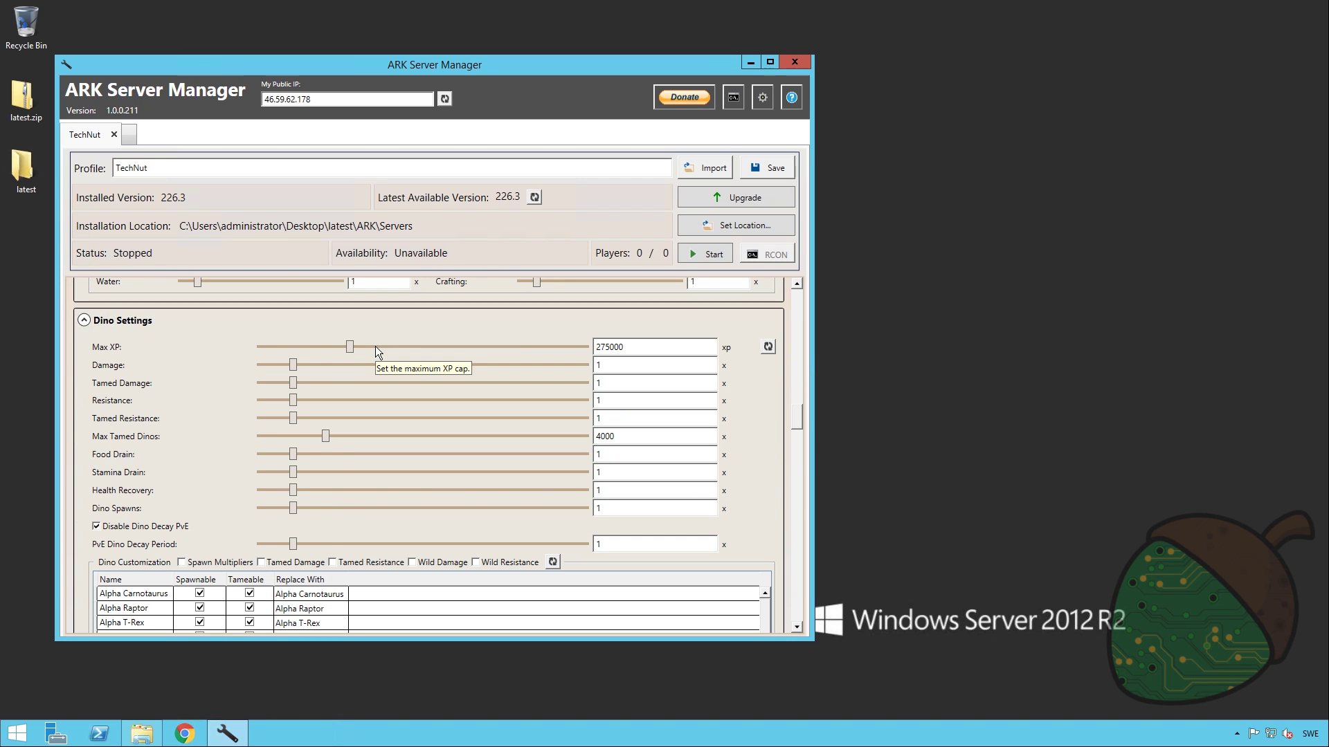
{"action": "scroll", "coordinate": [376, 348], "scroll_direction": "down", "scroll_amount": 7}
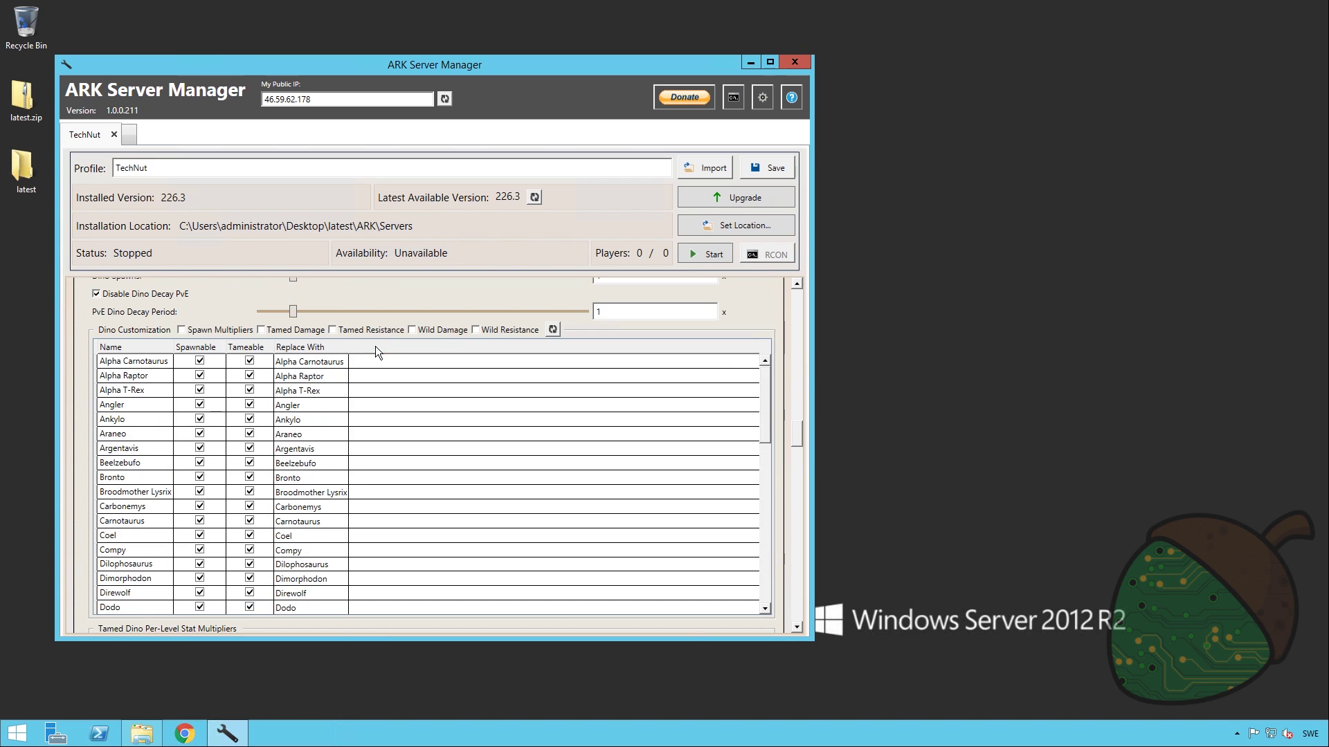
{"action": "scroll", "coordinate": [375, 346], "scroll_direction": "down", "scroll_amount": 3}
{"action": "scroll", "coordinate": [747, 319], "scroll_direction": "down", "scroll_amount": 5}
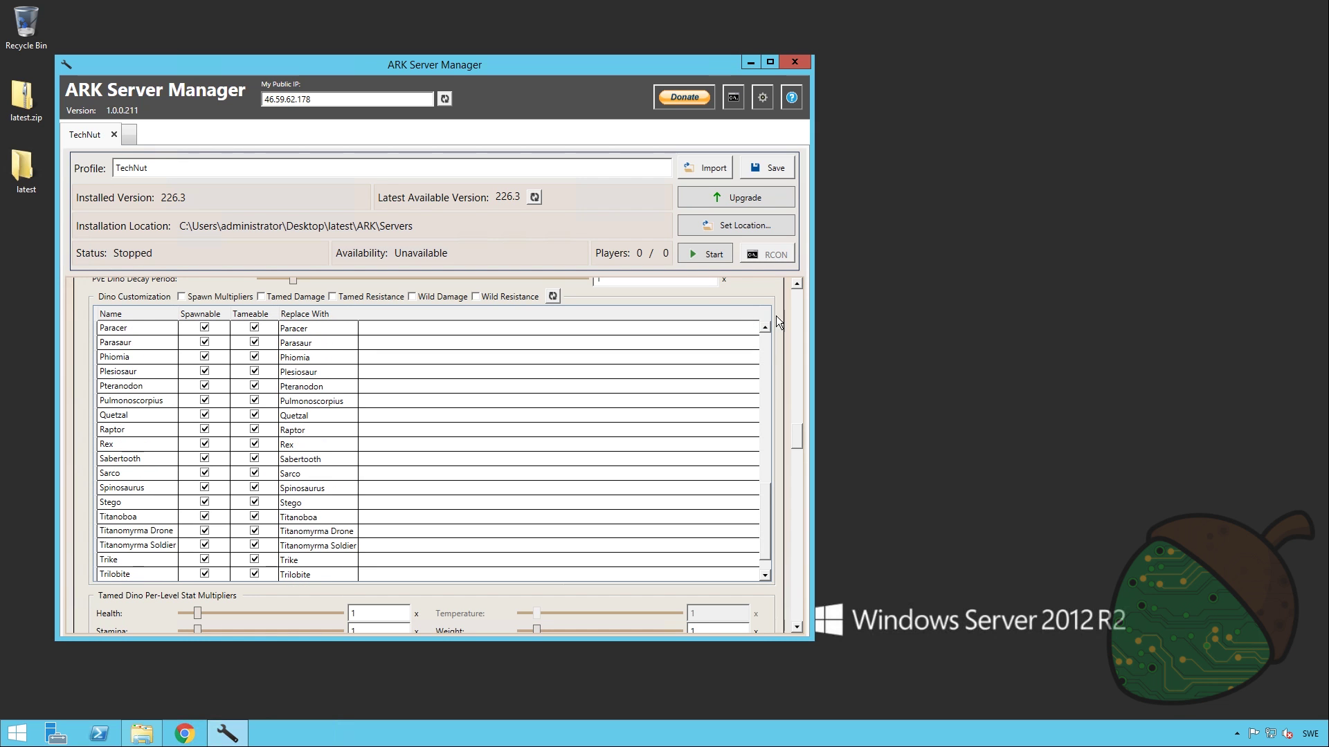
{"action": "scroll", "coordinate": [795, 360], "scroll_direction": "down", "scroll_amount": 10}
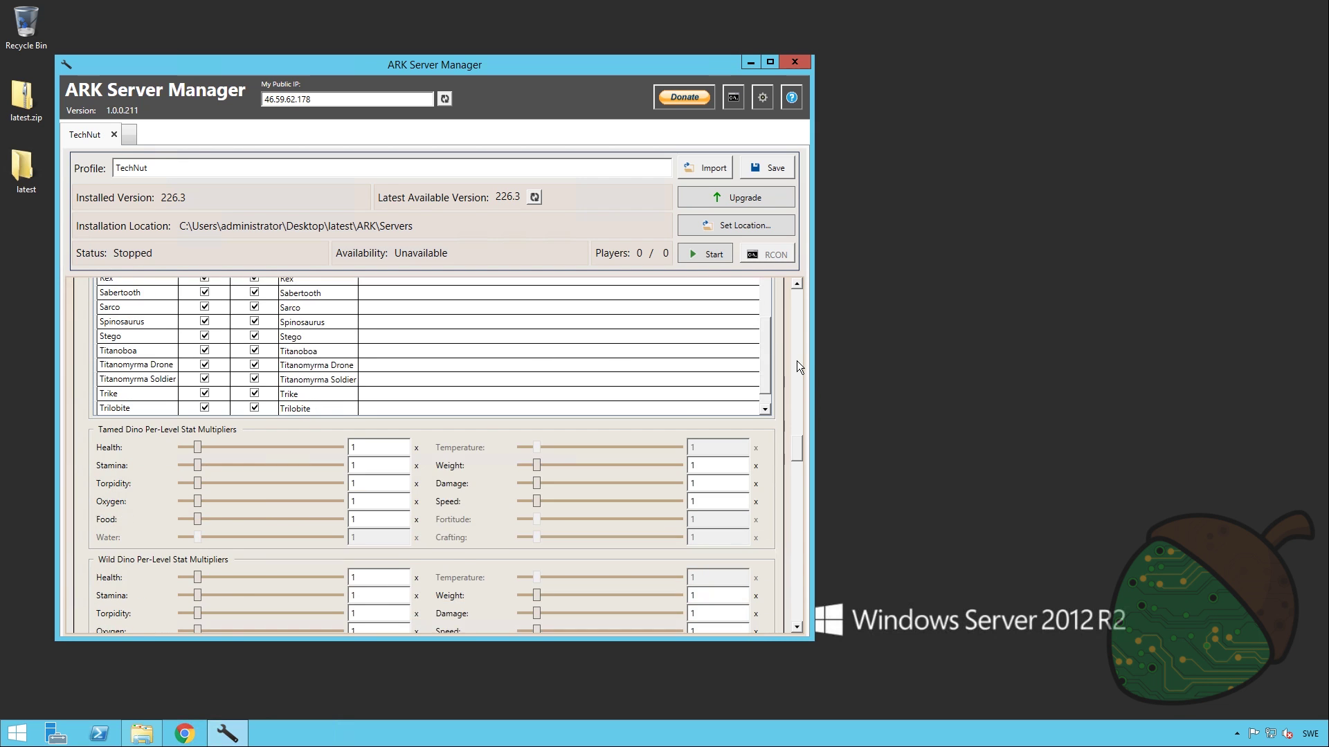
{"action": "scroll", "coordinate": [796, 360], "scroll_direction": "down", "scroll_amount": 14}
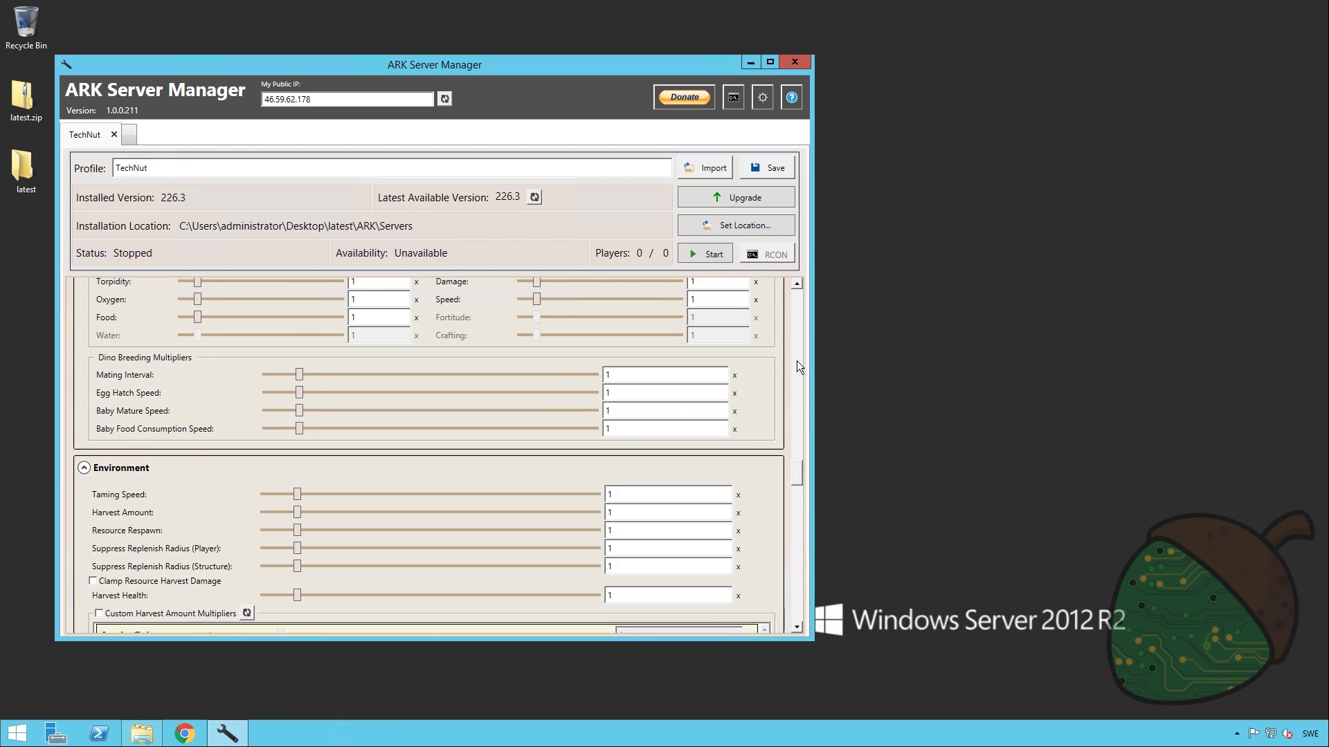
- Look over the environment, structure, engram and level progression settings, and return to the Administration section
{"action": "scroll", "coordinate": [796, 360], "scroll_direction": "down", "scroll_amount": 8}
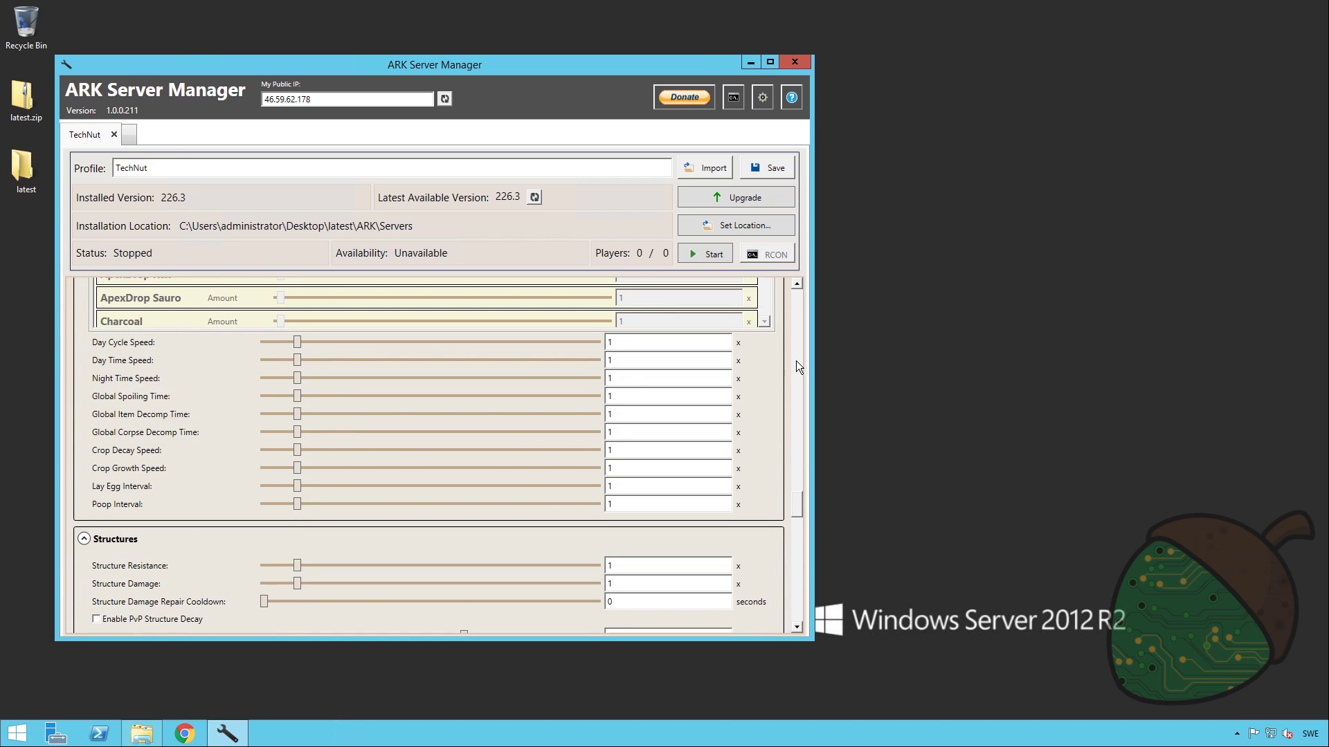
{"action": "scroll", "coordinate": [786, 367], "scroll_direction": "down", "scroll_amount": 4}
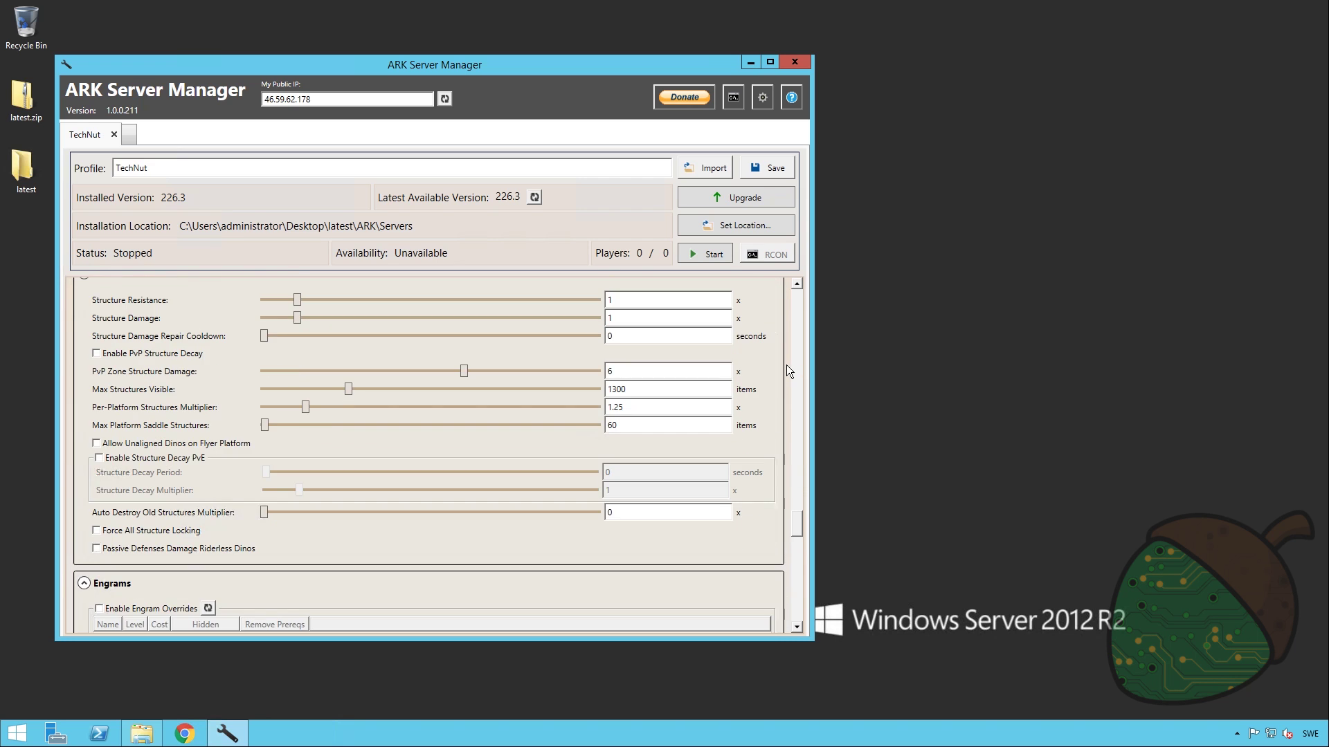
{"action": "scroll", "coordinate": [787, 367], "scroll_direction": "down", "scroll_amount": 5}
{"action": "scroll", "coordinate": [786, 364], "scroll_direction": "down", "scroll_amount": 2}
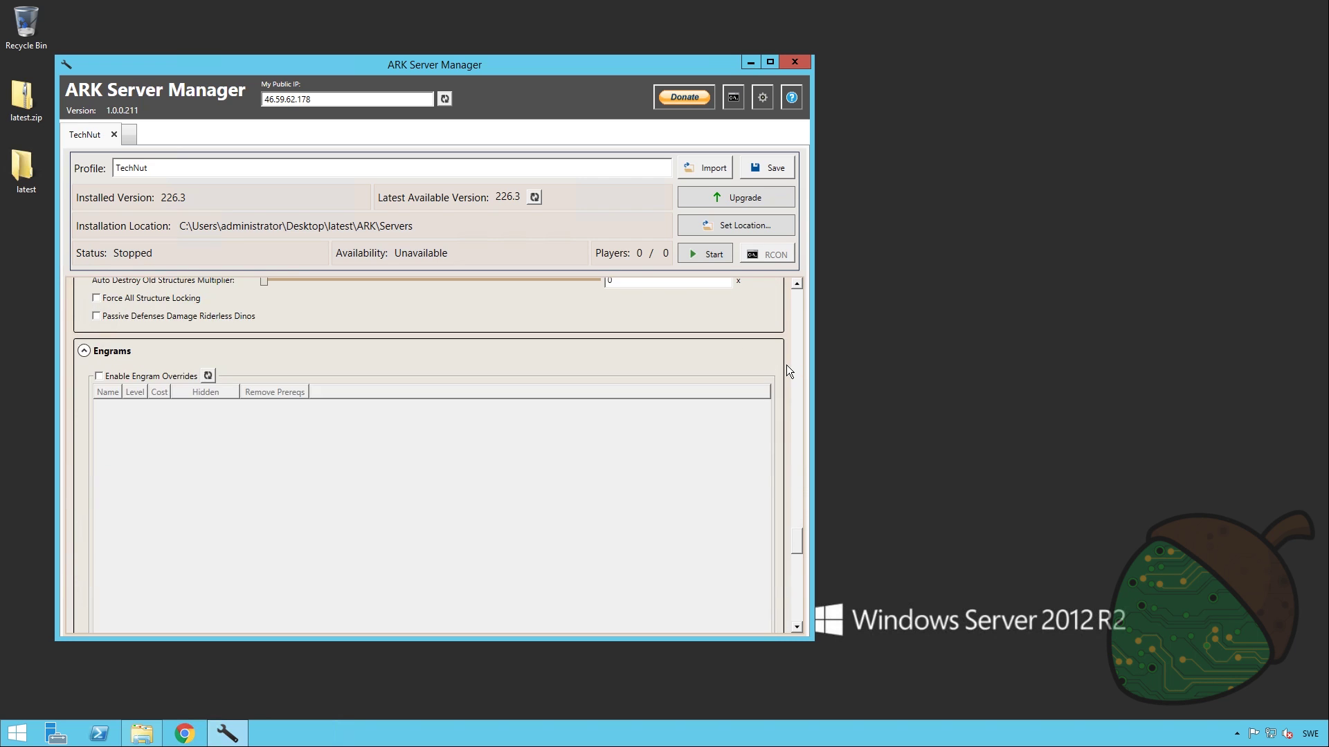
{"action": "scroll", "coordinate": [786, 364], "scroll_direction": "down", "scroll_amount": 10}
{"action": "scroll", "coordinate": [786, 364], "scroll_direction": "down", "scroll_amount": 5}
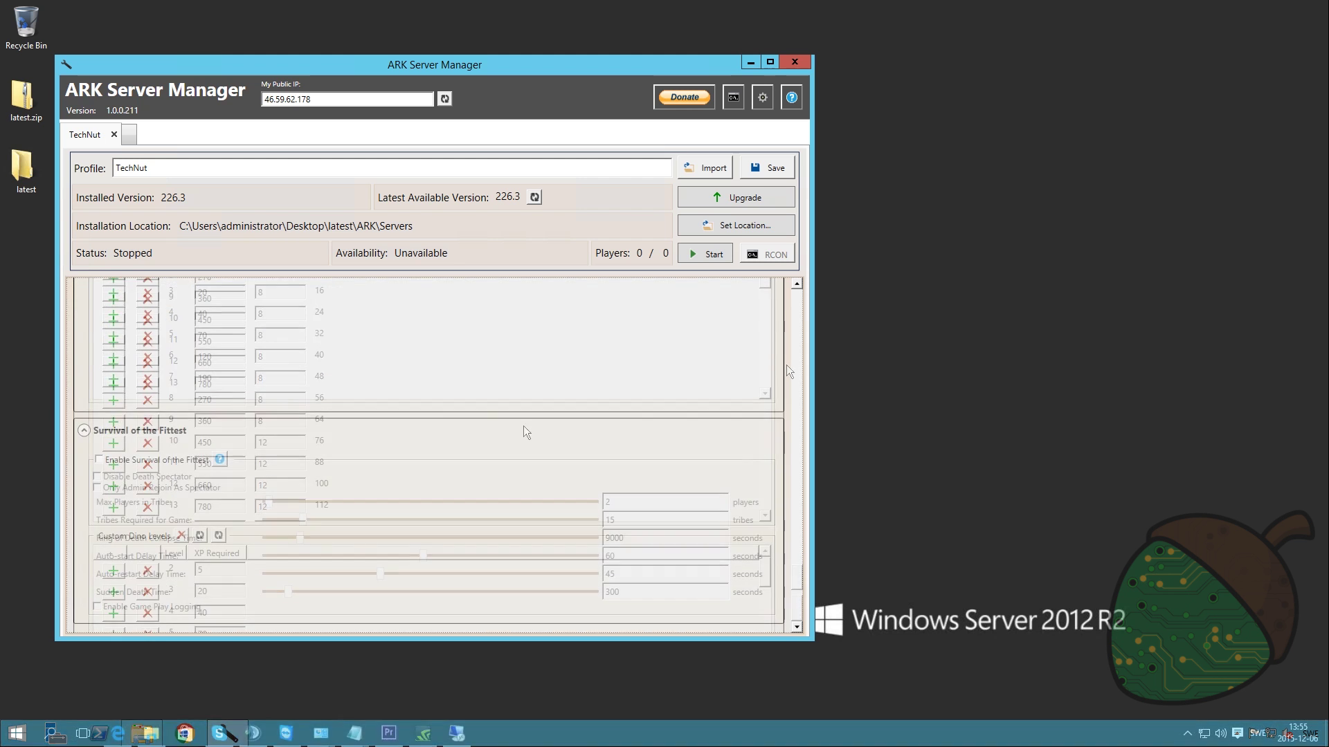
{"action": "scroll", "coordinate": [786, 560], "scroll_direction": "up", "scroll_amount": 10}
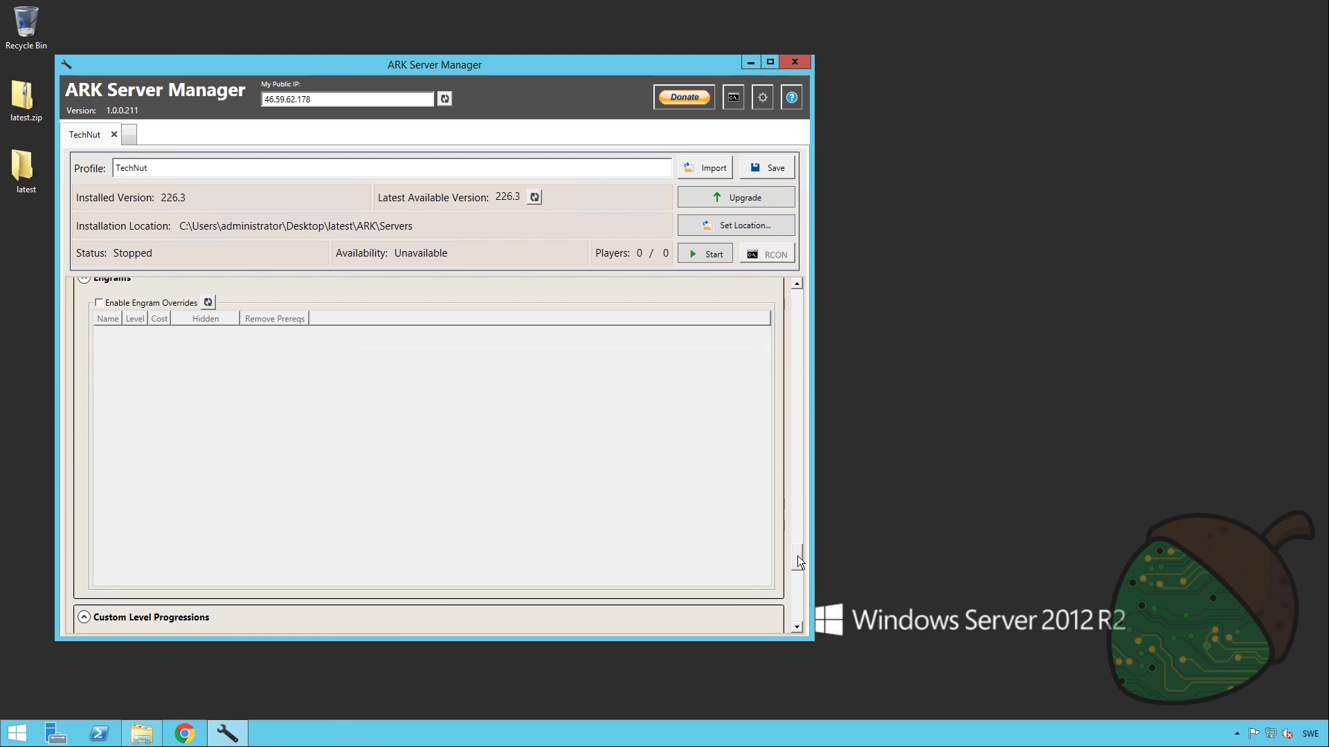
{"action": "left_click_drag", "start_coordinate": [797, 555], "coordinate": [788, 254]}
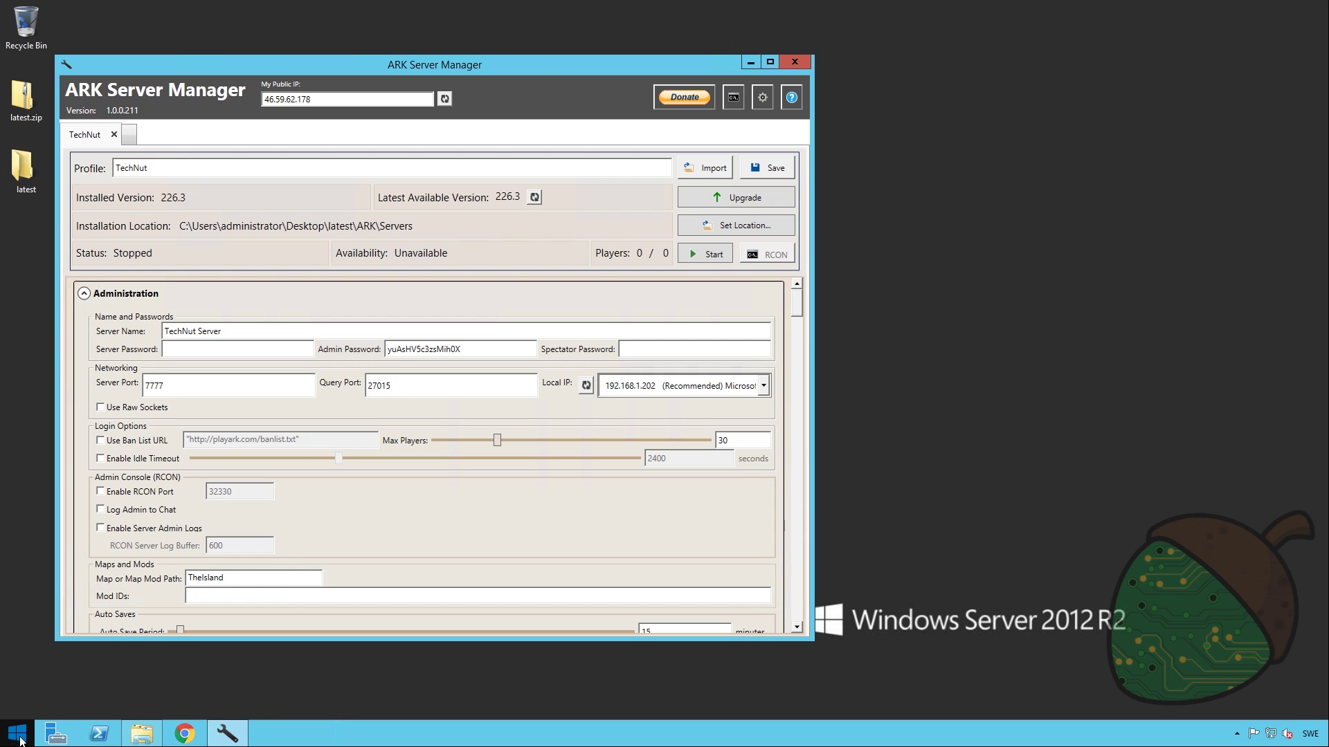
- Run New-NetFirewallRule commands in PowerShell as administrator, allowing inbound ARK Server traffic on UDP 7777 and TCP and UDP 27015, and close it
{"action": "right_click", "coordinate": [110, 735]}
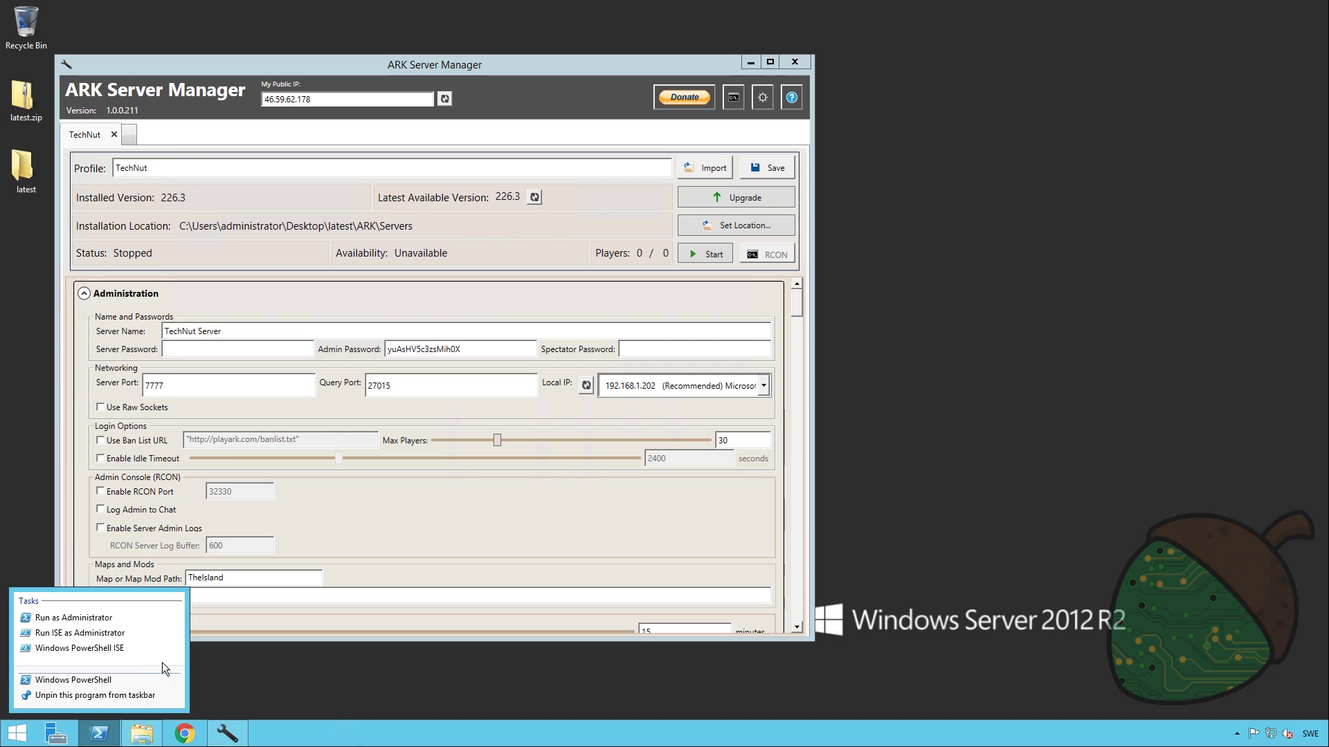
{"action": "left_click", "coordinate": [110, 619]}
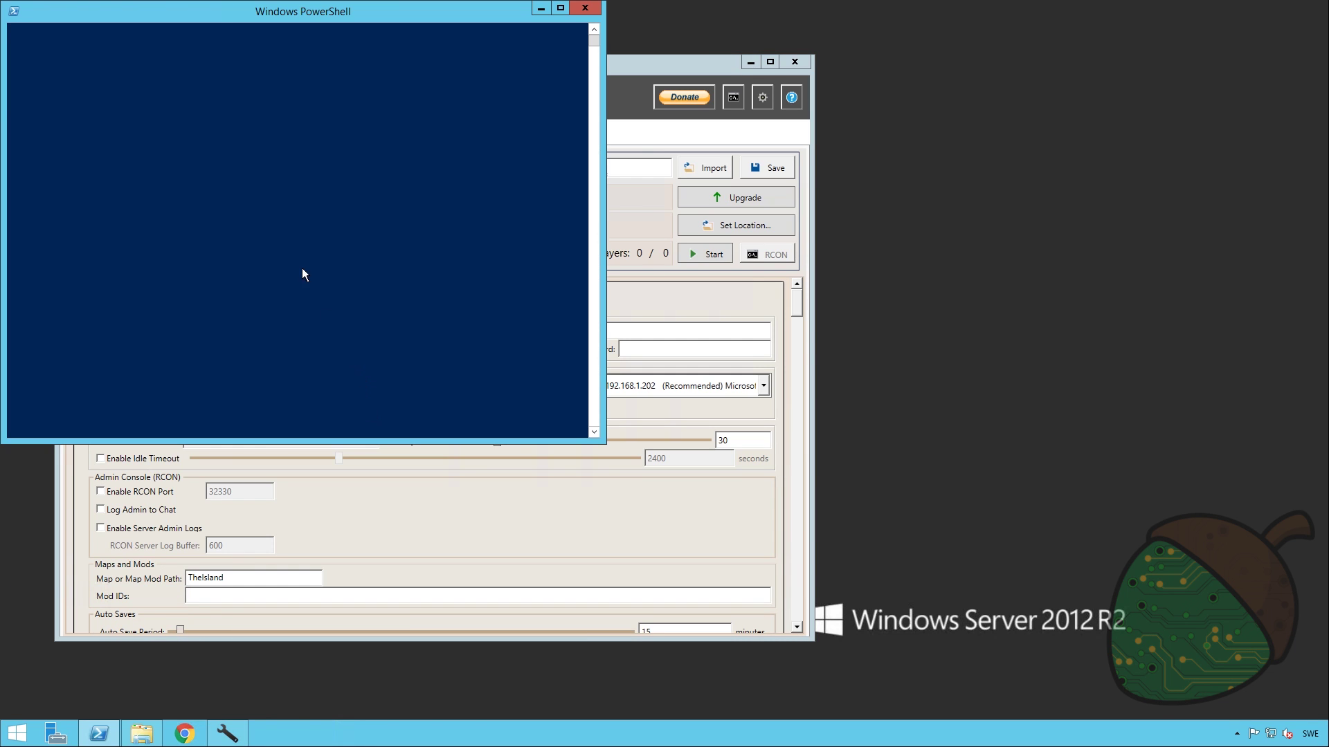
{"action": "right_click", "coordinate": [230, 151]}
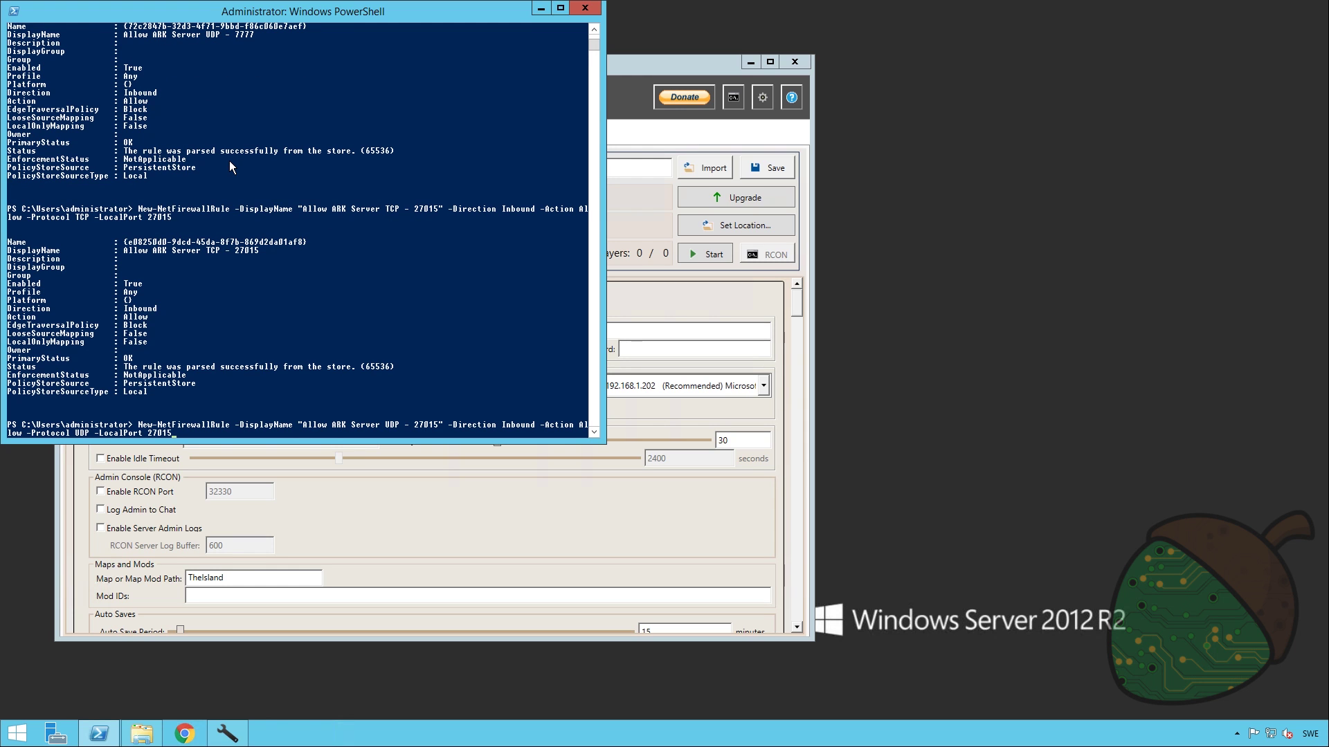
{"action": "key", "text": "Return"}
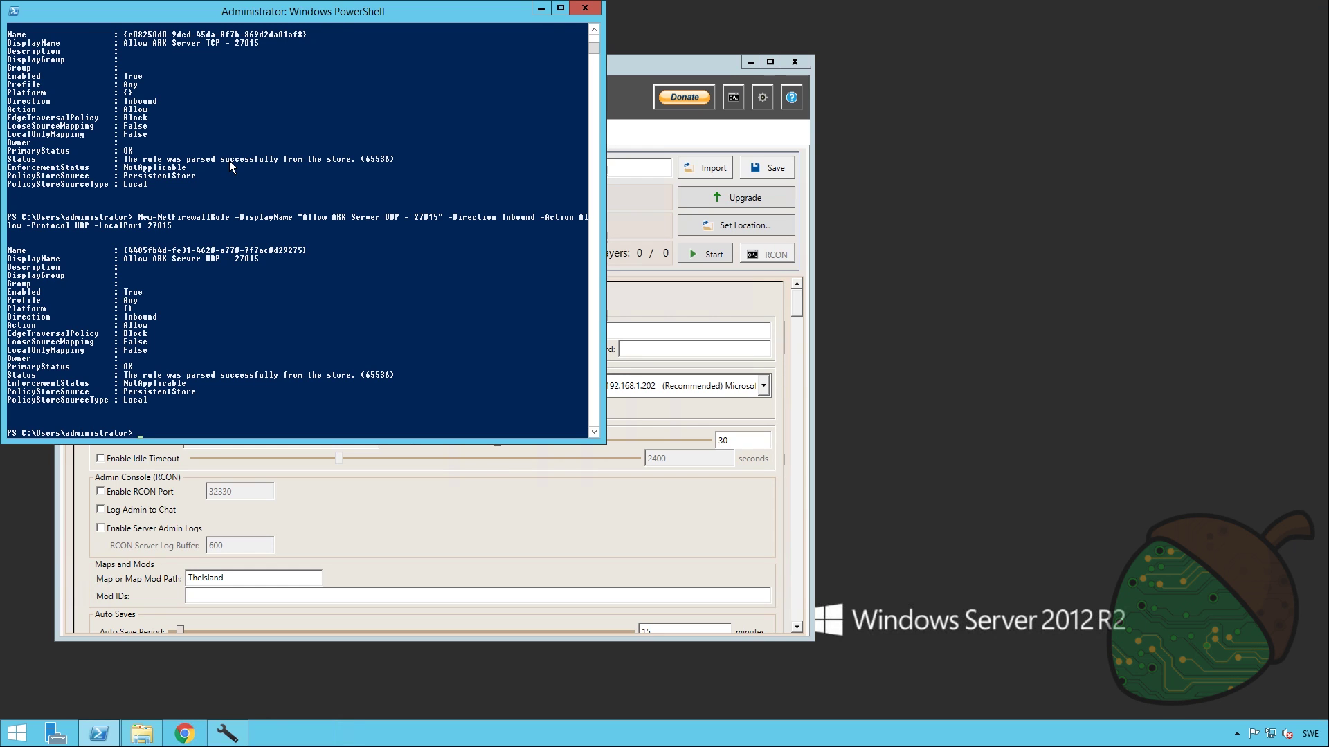
{"action": "left_click", "coordinate": [586, 9]}
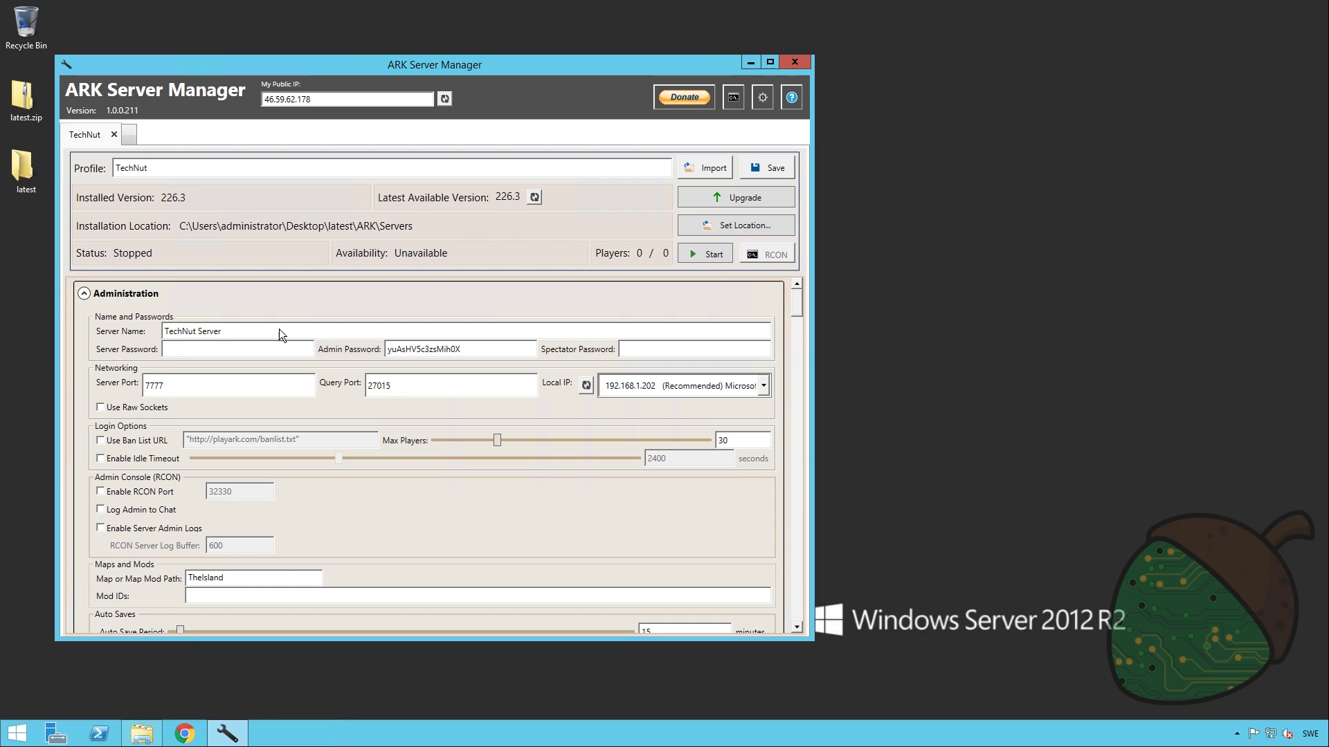
- Save the TechNut profile in ARK Server Manager and start the server
{"action": "left_click", "coordinate": [764, 168]}
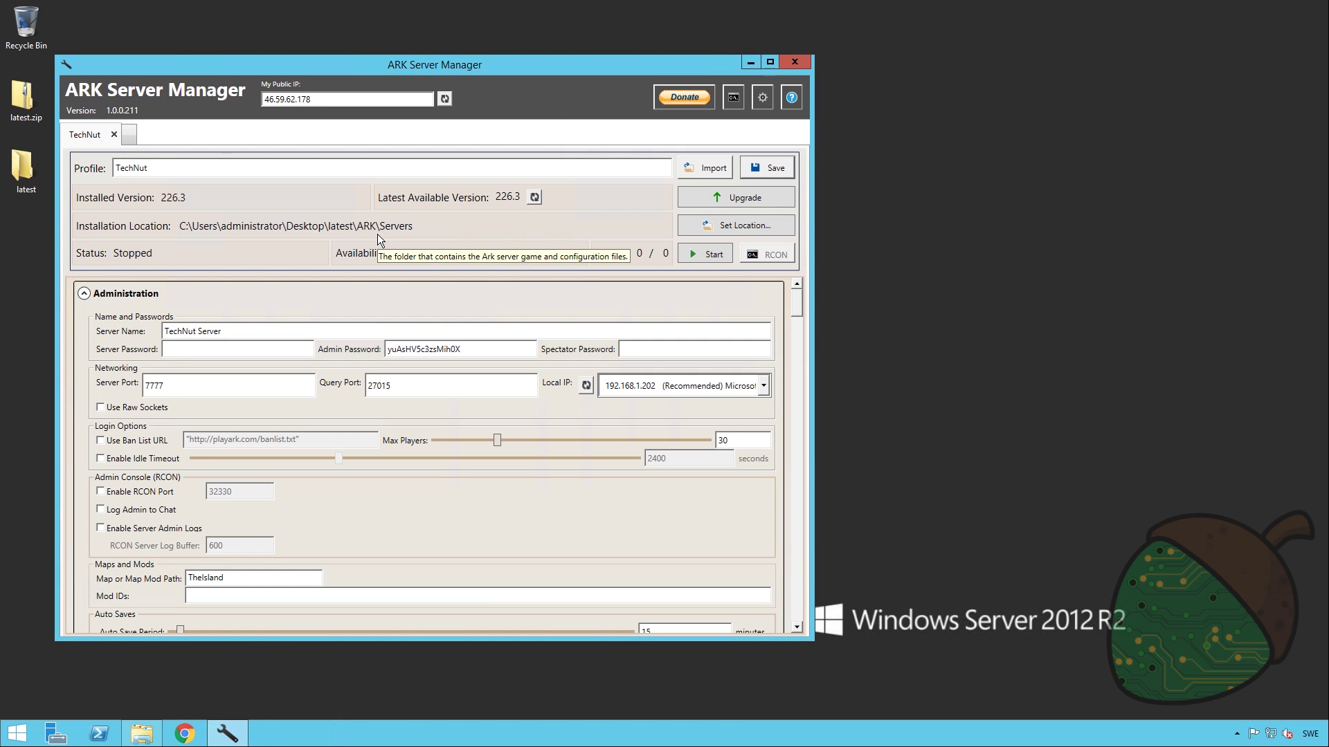
{"action": "left_click", "coordinate": [724, 257]}
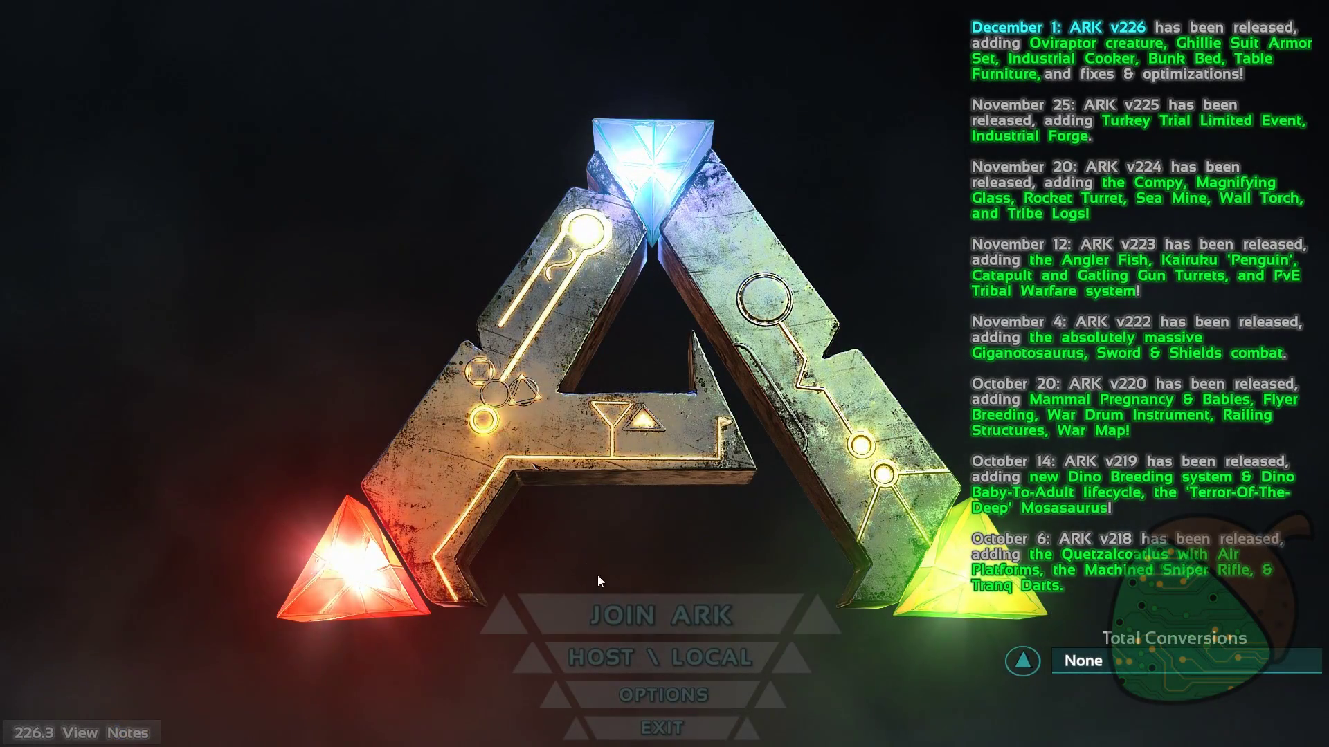
- In the ARK game client, find TechNut Server in the LAN session list and join it
{"action": "left_click", "coordinate": [629, 605]}
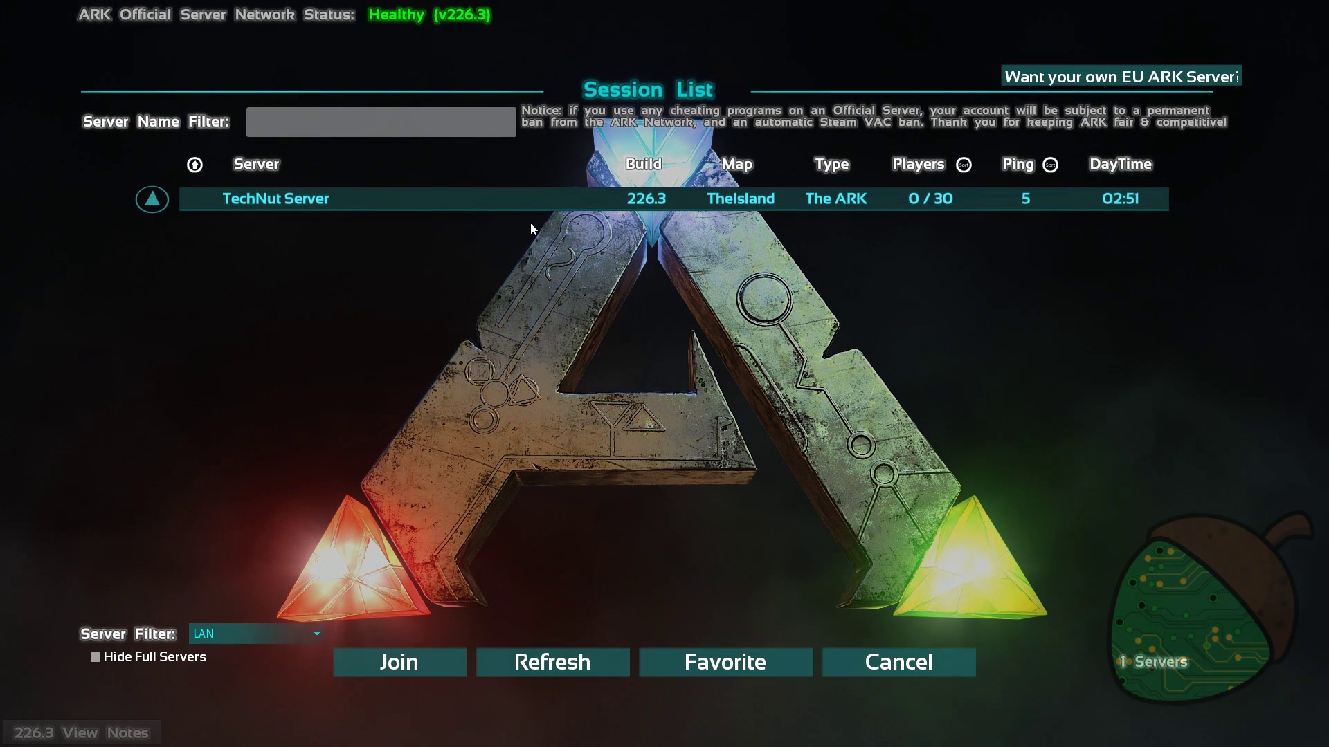
{"action": "left_click", "coordinate": [436, 662]}
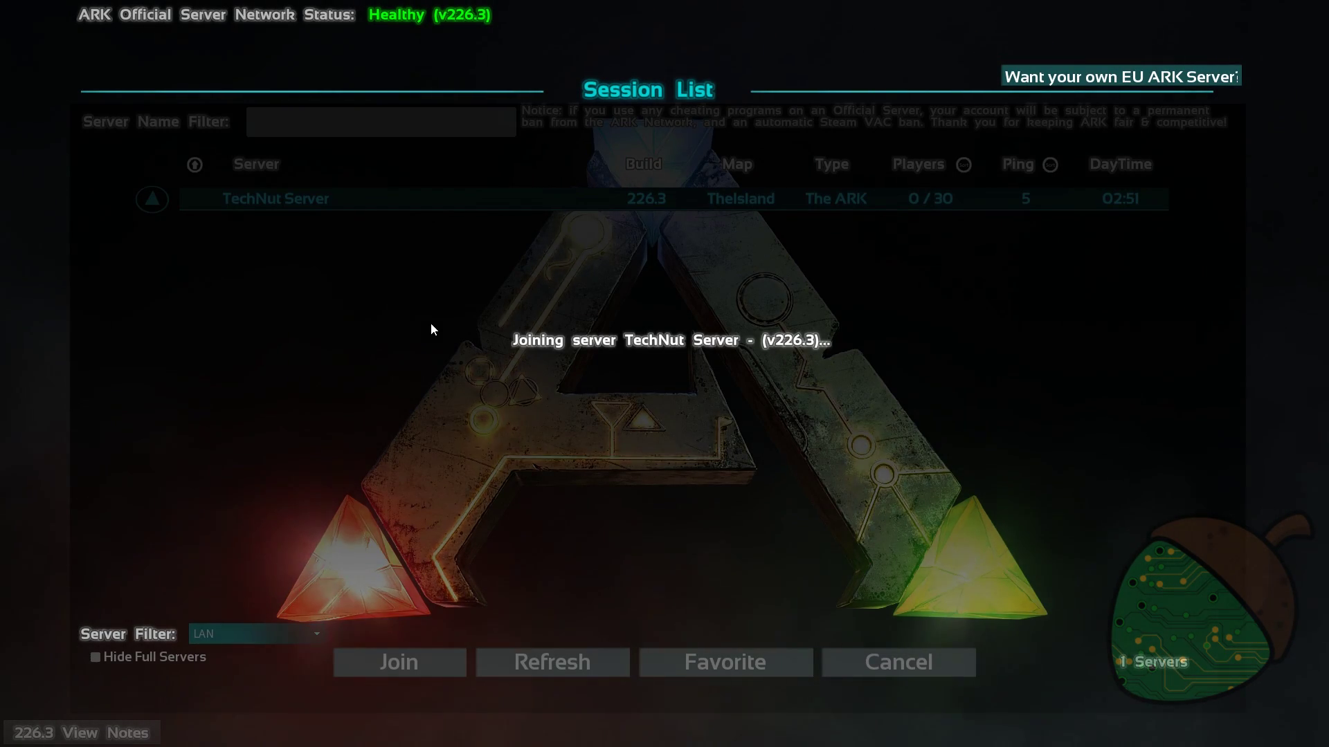